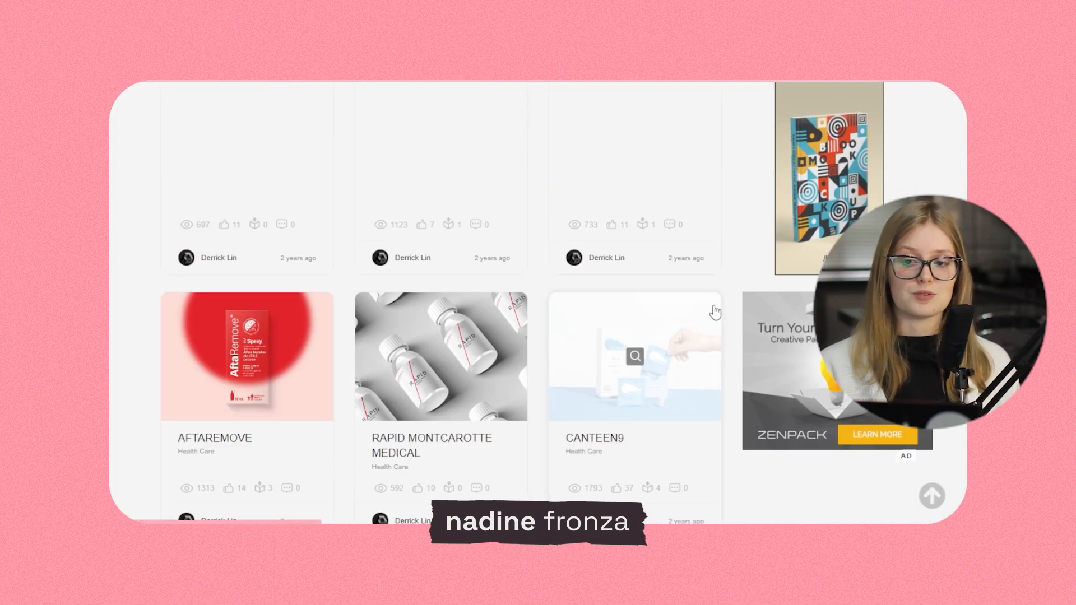
Examine the health care packaging gallery for design references, looking through the project thumbnails
{"action": "scroll", "coordinate": [715, 313], "scroll_direction": "down", "scroll_amount": 14}
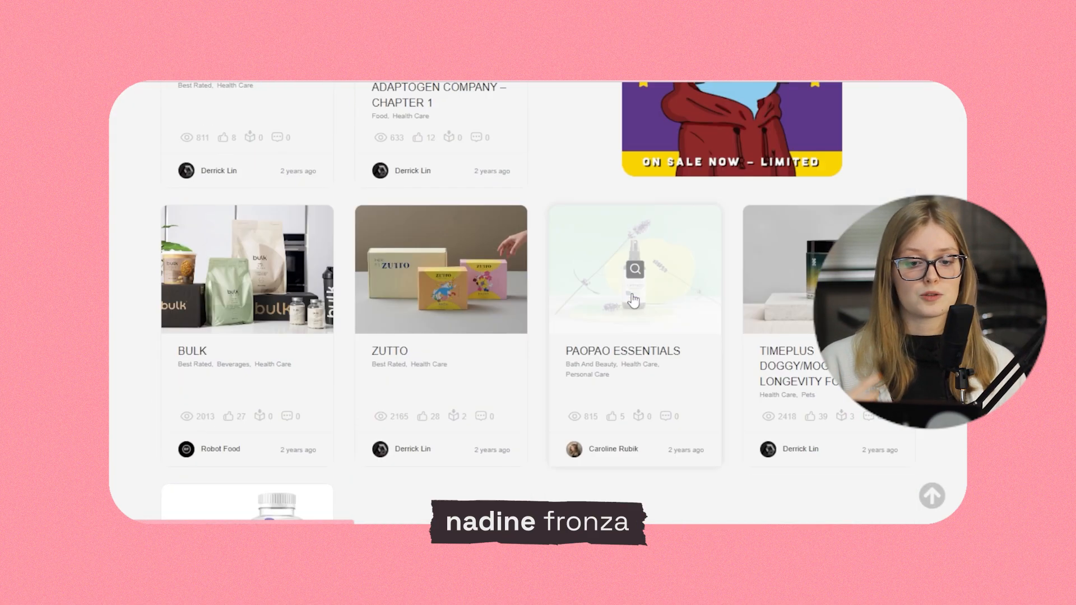
{"action": "left_click", "coordinate": [564, 353]}
{"action": "scroll", "coordinate": [539, 303], "scroll_direction": "down", "scroll_amount": 8}
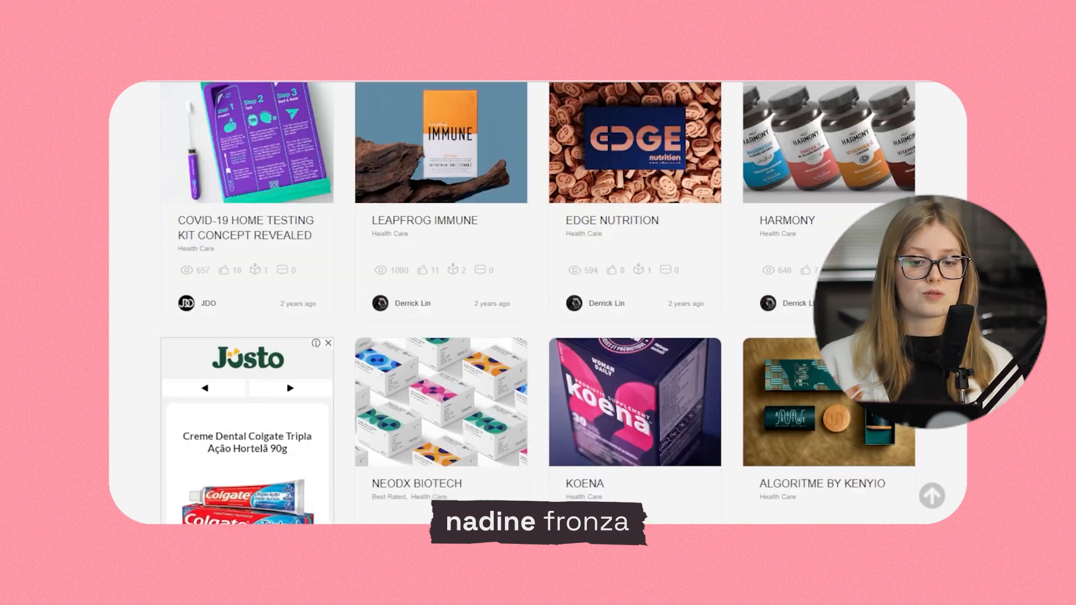
{"action": "scroll", "coordinate": [699, 314], "scroll_direction": "down", "scroll_amount": 20}
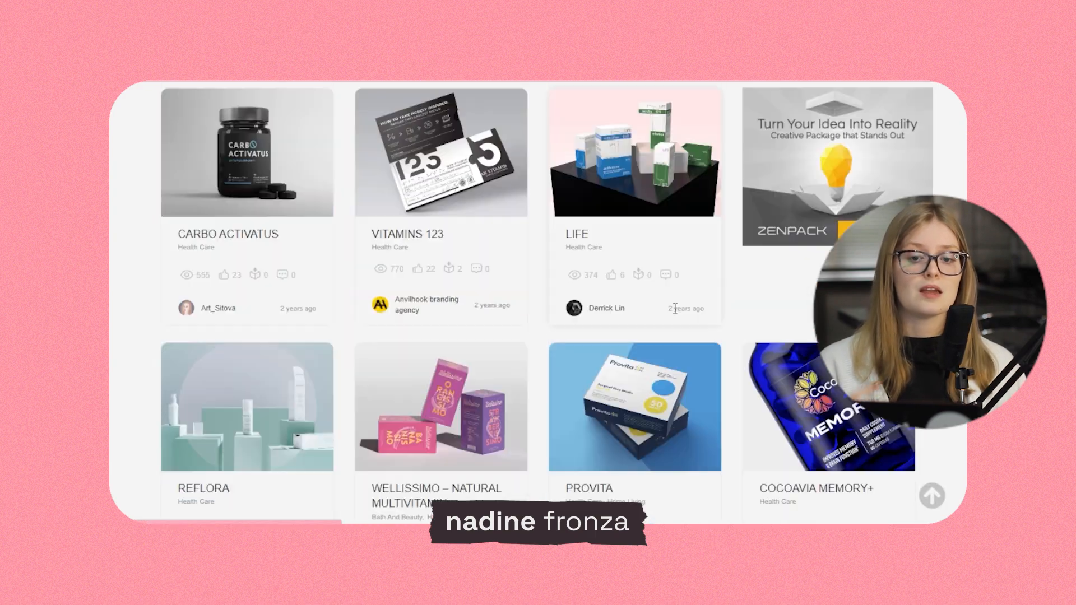
{"action": "left_click", "coordinate": [560, 378]}
{"action": "scroll", "coordinate": [587, 335], "scroll_direction": "down", "scroll_amount": 6}
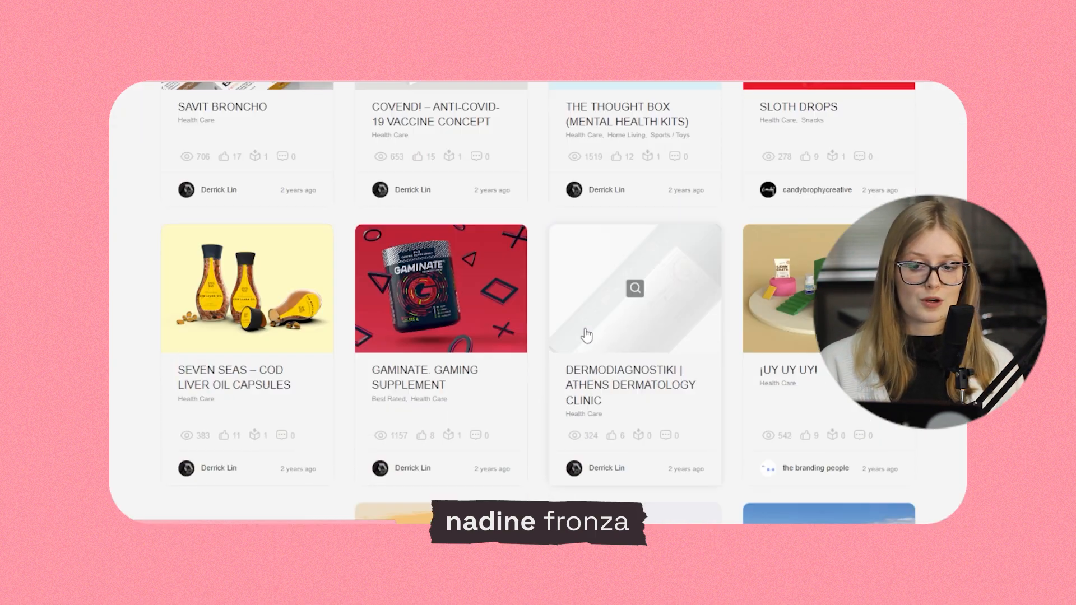
{"action": "scroll", "coordinate": [587, 336], "scroll_direction": "down", "scroll_amount": 3}
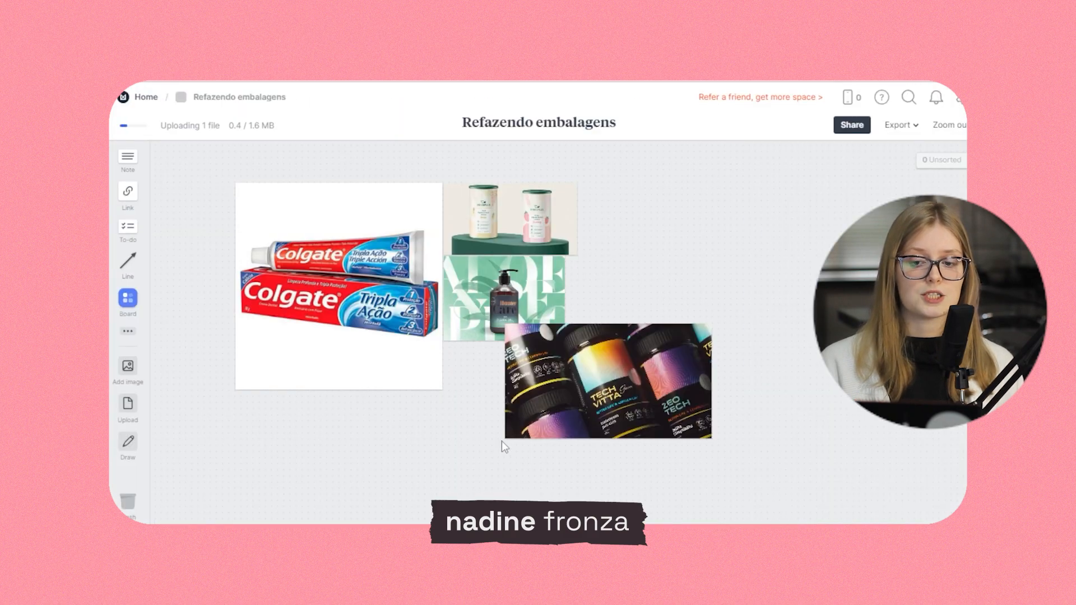
Collect health care packaging references, including the Tech Vitta jars and blue jars, and arrange them beside the Colgate photo on the board
{"action": "left_click_drag", "start_coordinate": [500, 444], "coordinate": [612, 197]}
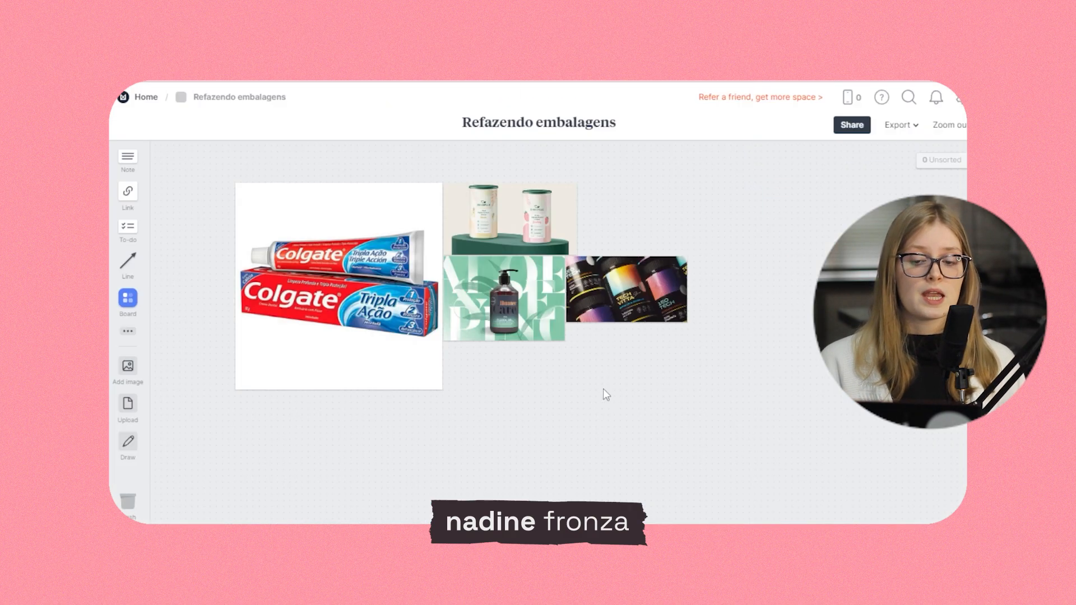
{"action": "left_click_drag", "start_coordinate": [603, 389], "coordinate": [646, 218]}
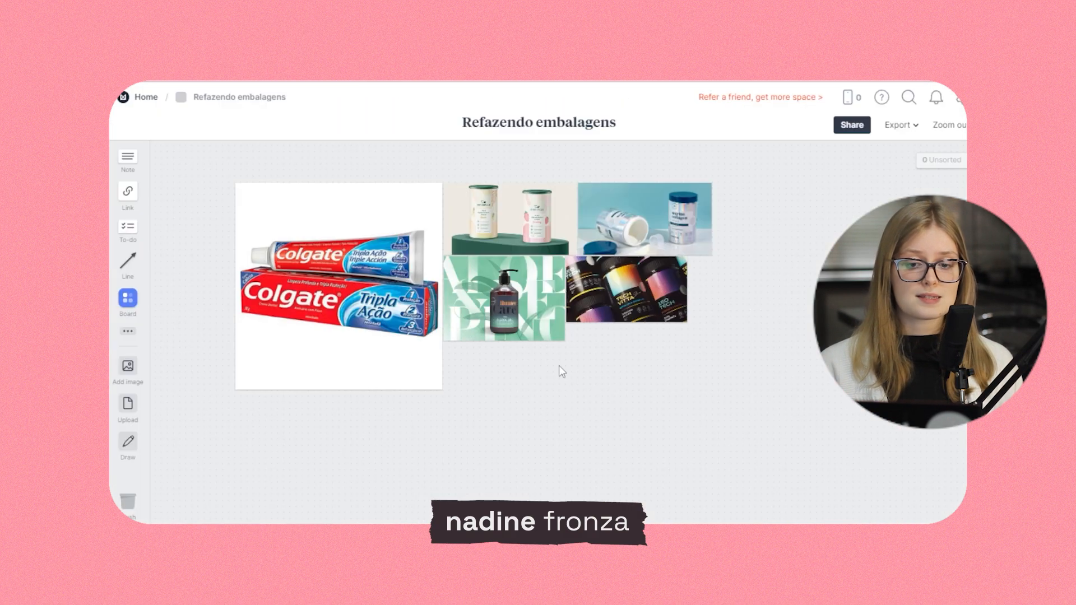
{"action": "key", "text": "ctrl+v"}
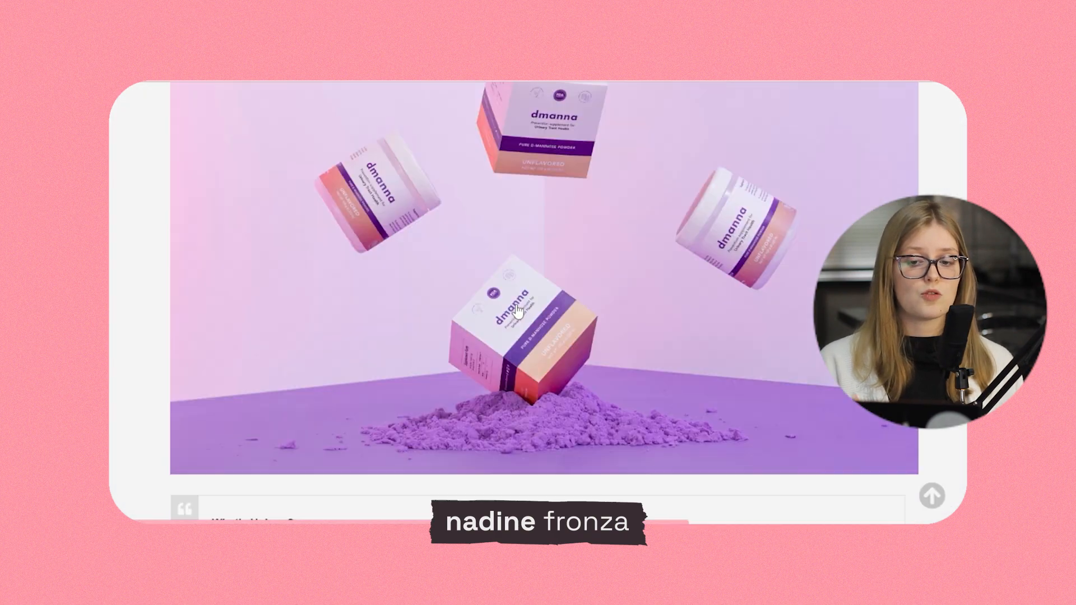
{"action": "scroll", "coordinate": [517, 317], "scroll_direction": "down", "scroll_amount": 10}
{"action": "scroll", "coordinate": [517, 318], "scroll_direction": "down", "scroll_amount": 5}
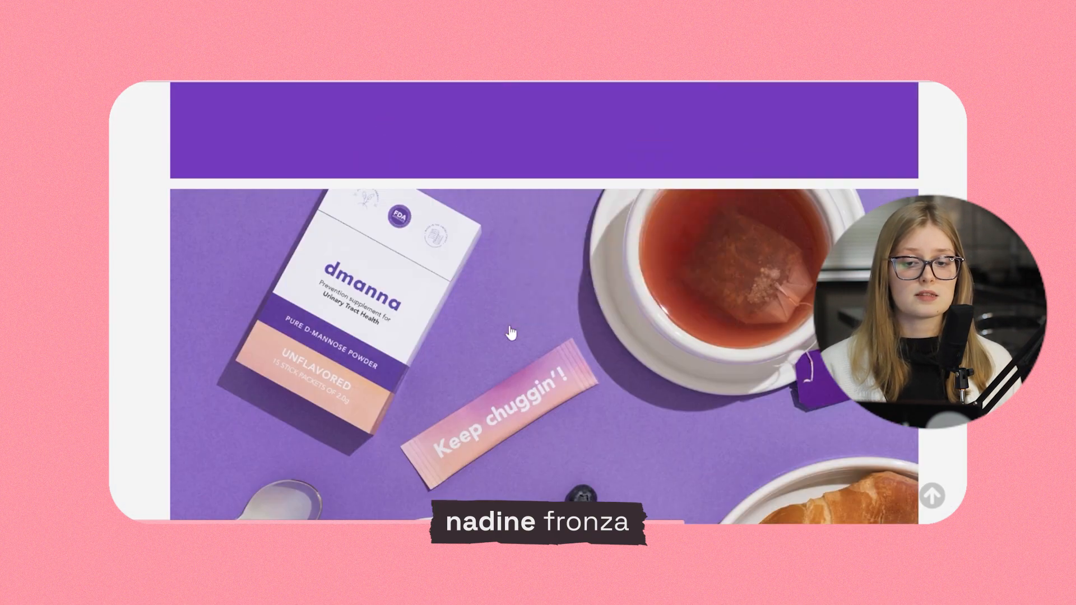
Add a note under the Colgate photo listing the keywords Moderna, Energética and Exclusiva on separate lines
{"action": "left_click_drag", "start_coordinate": [128, 160], "coordinate": [225, 387]}
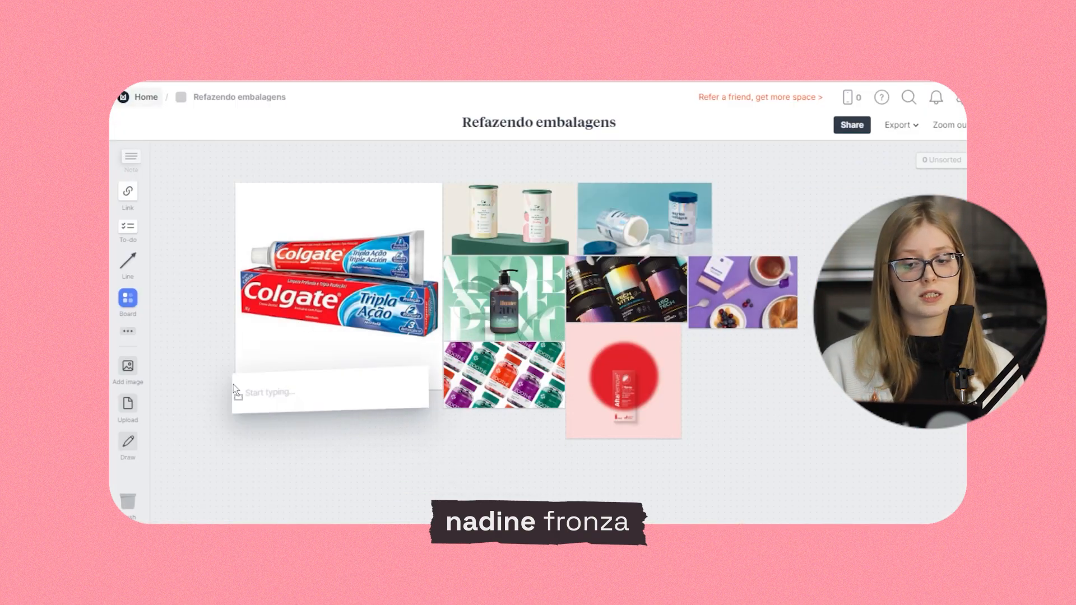
{"action": "type", "text": "Moderna"}
{"action": "key", "text": "Return"}
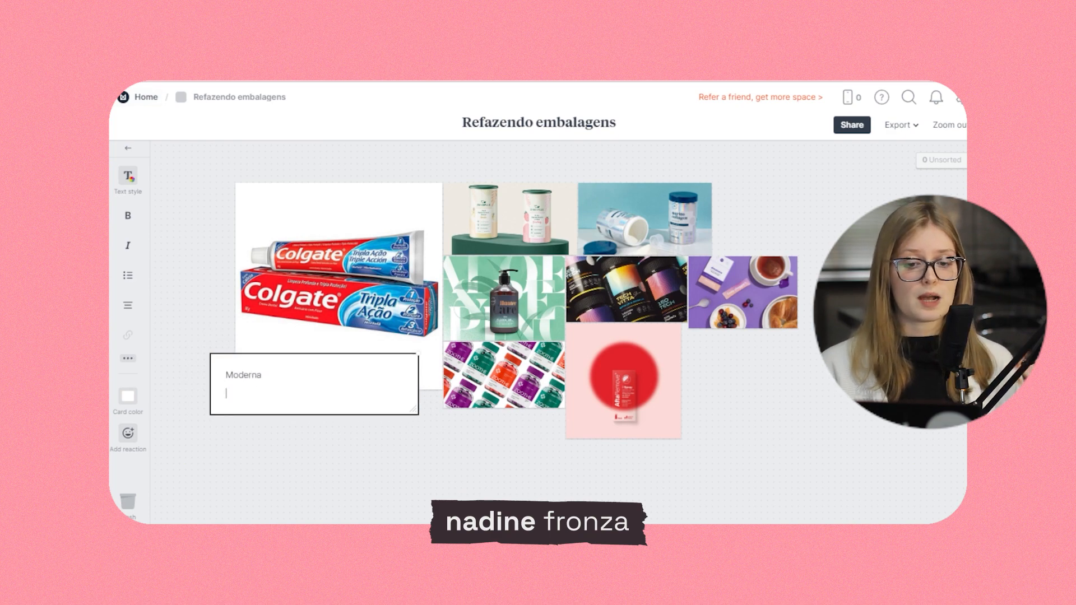
{"action": "type", "text": "Energética"}
{"action": "key", "text": "Return"}
{"action": "type", "text": "Exclusiva"}
{"action": "key", "text": "Return"}
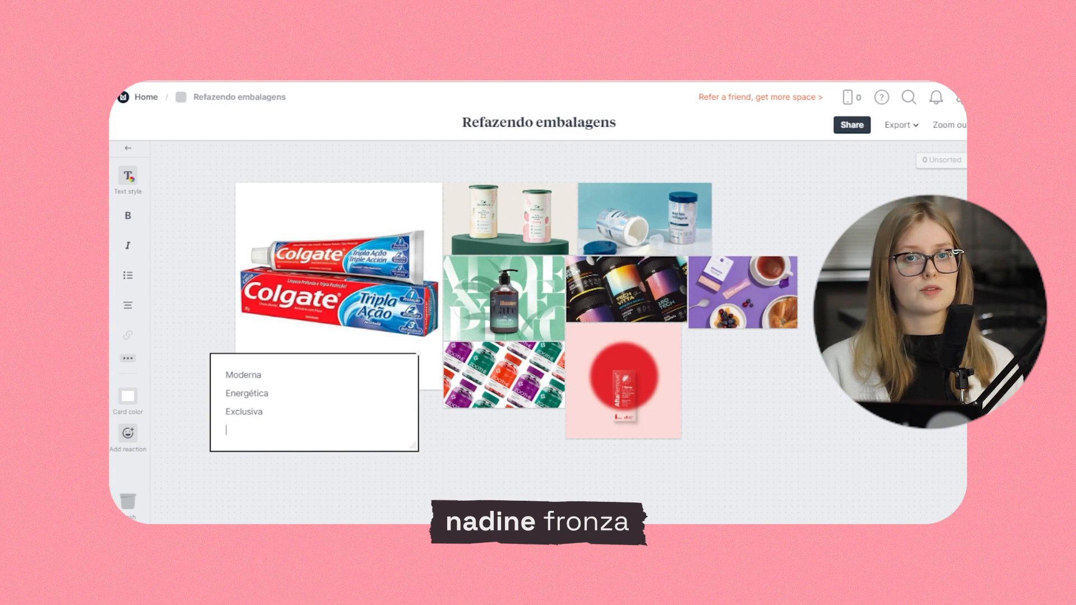
Extend the keyword note with Tecnológica and Confiável, leaving no empty line at the end
{"action": "type", "text": "Futurista"}
{"action": "key", "text": "Return"}
{"action": "type", "text": "Tecnológica"}
{"action": "key", "text": "Return"}
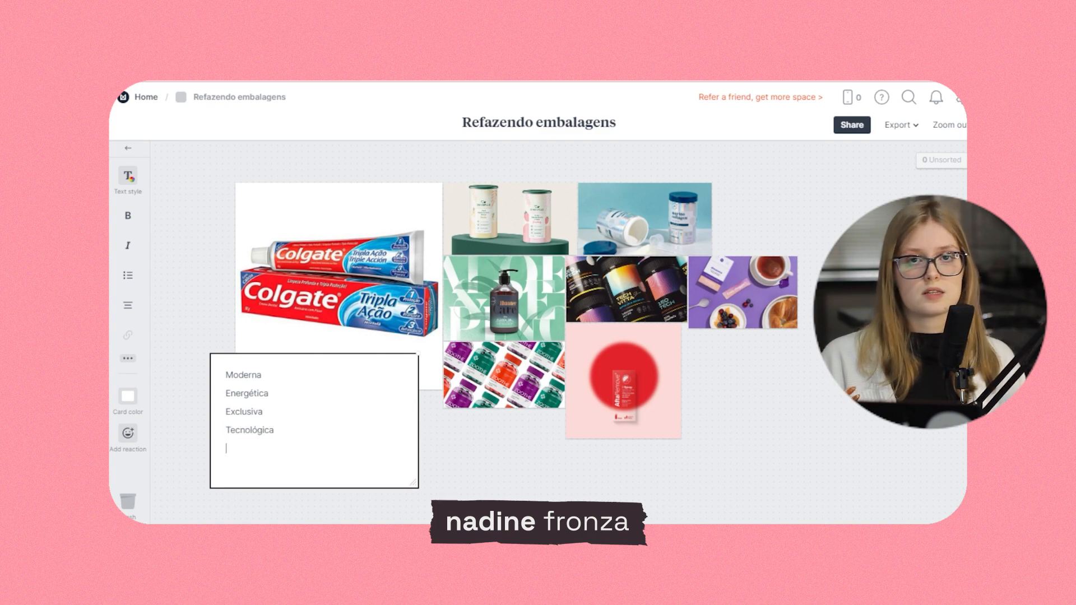
{"action": "type", "text": "Confiável"}
{"action": "key", "text": "Return"}
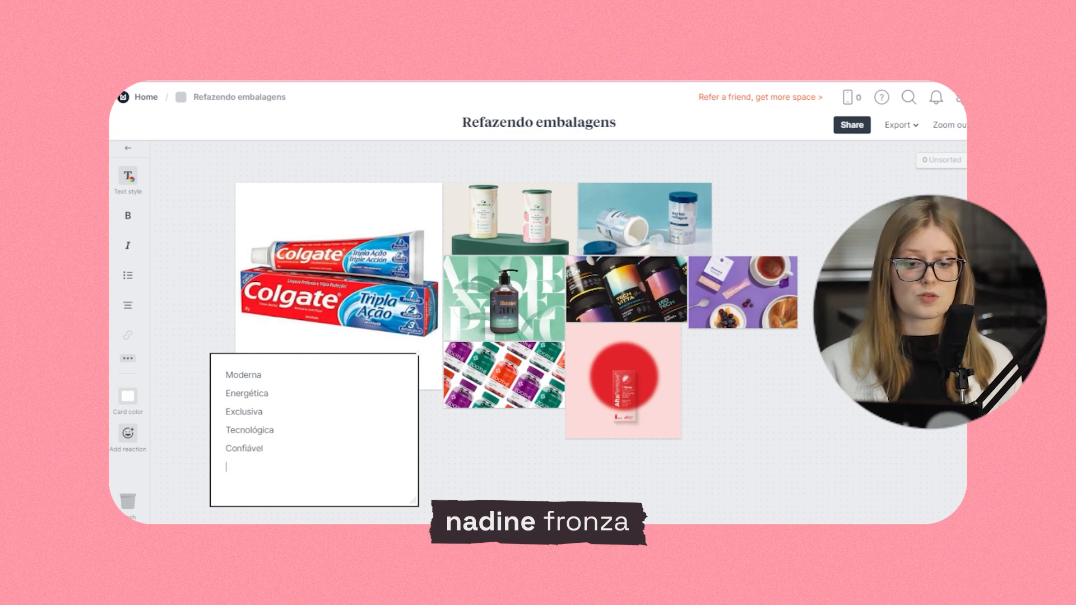
{"action": "key", "text": "BackSpace"}
{"action": "key", "text": "BackSpace"}
{"action": "left_click", "coordinate": [458, 477]}
Format all five keywords in the note as centred red heading text
{"action": "left_click", "coordinate": [231, 365]}
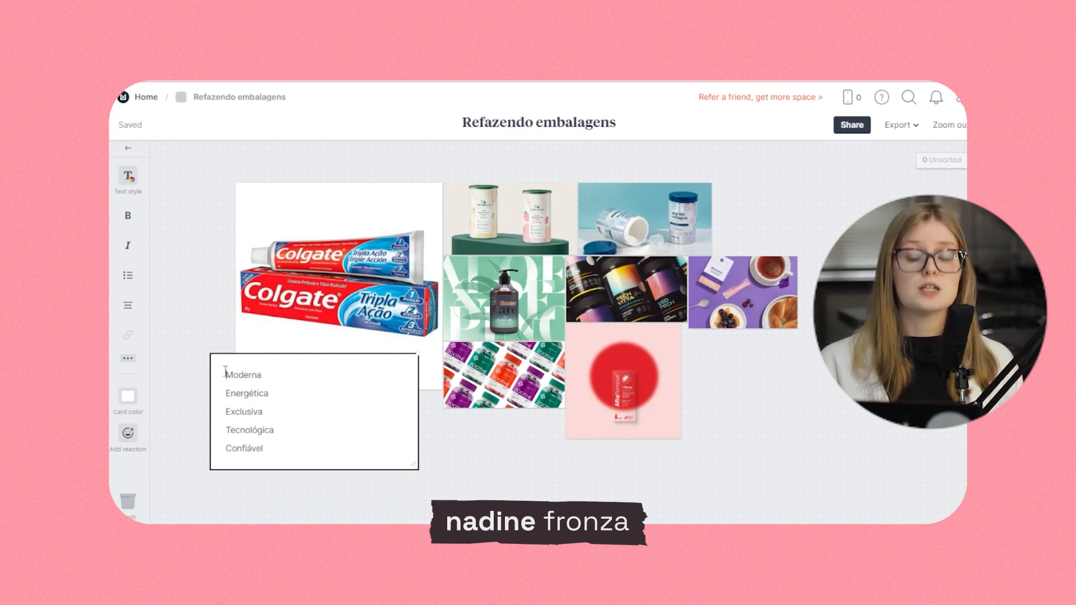
{"action": "left_click_drag", "start_coordinate": [226, 367], "coordinate": [270, 451]}
{"action": "left_click", "coordinate": [128, 306]}
{"action": "left_click", "coordinate": [128, 176]}
{"action": "left_click", "coordinate": [198, 192]}
{"action": "left_click", "coordinate": [254, 338]}
{"action": "key", "text": "Escape"}
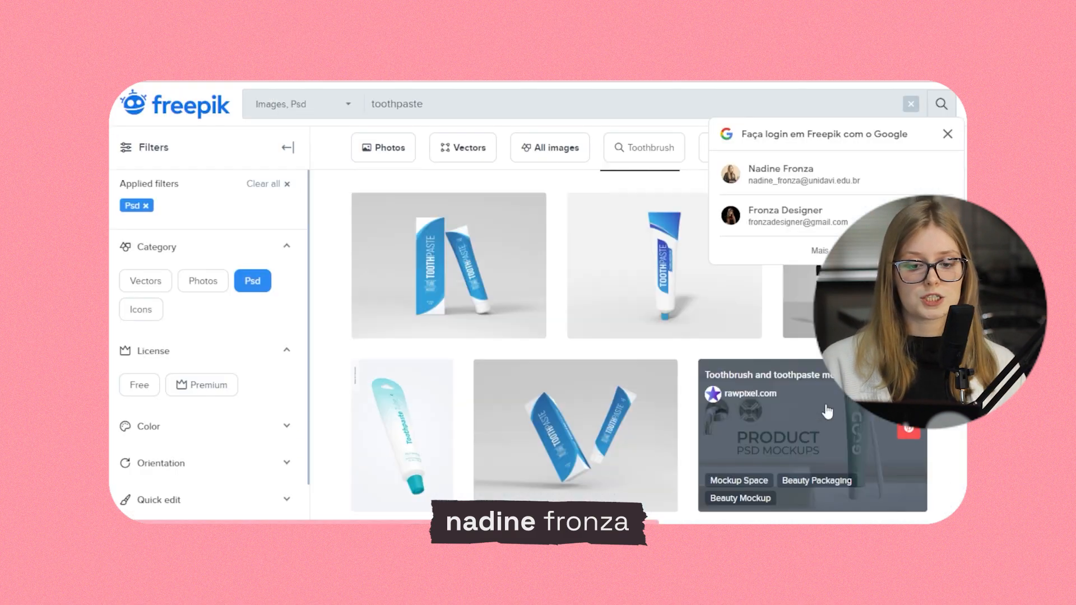
Find the blue toothpaste tube with box PSD mockup on Freepik and place its preview image beside the keyword note on the board
{"action": "scroll", "coordinate": [639, 348], "scroll_direction": "down", "scroll_amount": 5}
{"action": "scroll", "coordinate": [639, 348], "scroll_direction": "down", "scroll_amount": 10}
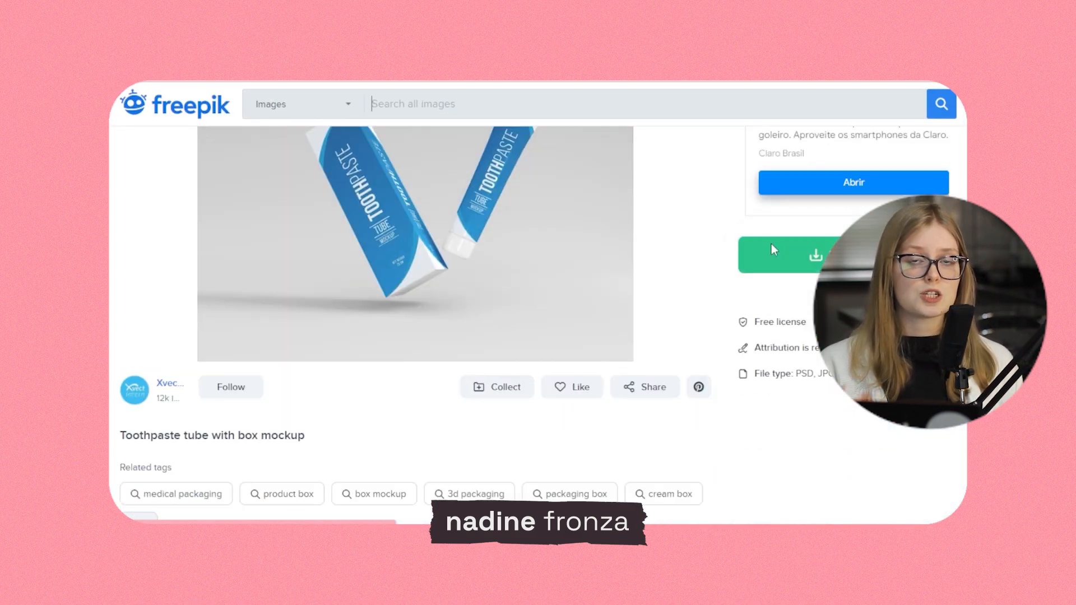
{"action": "scroll", "coordinate": [468, 284], "scroll_direction": "down", "scroll_amount": 3}
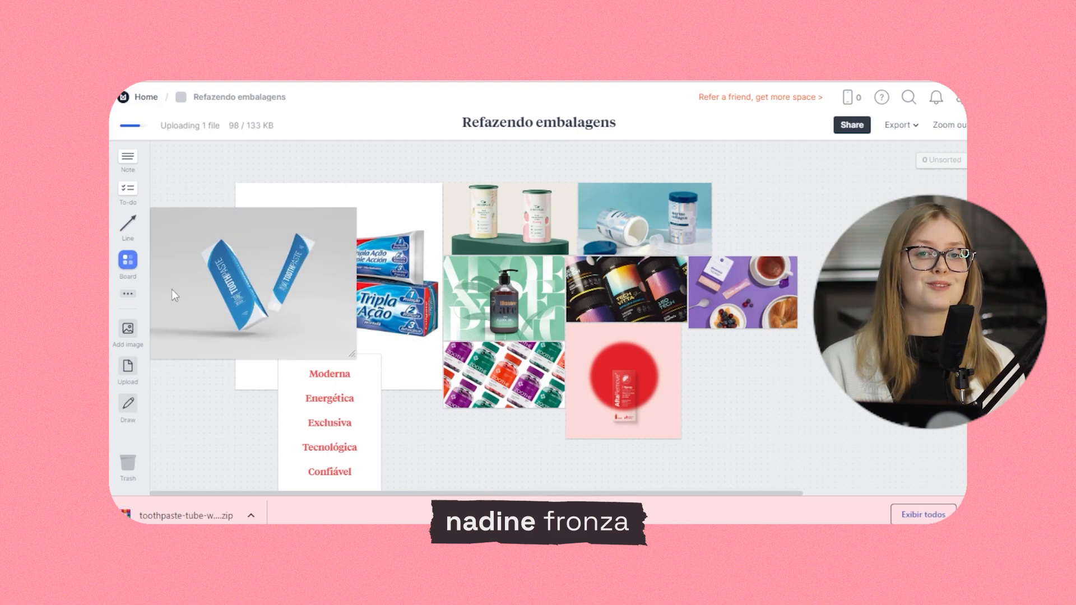
{"action": "left_click_drag", "start_coordinate": [173, 293], "coordinate": [310, 469]}
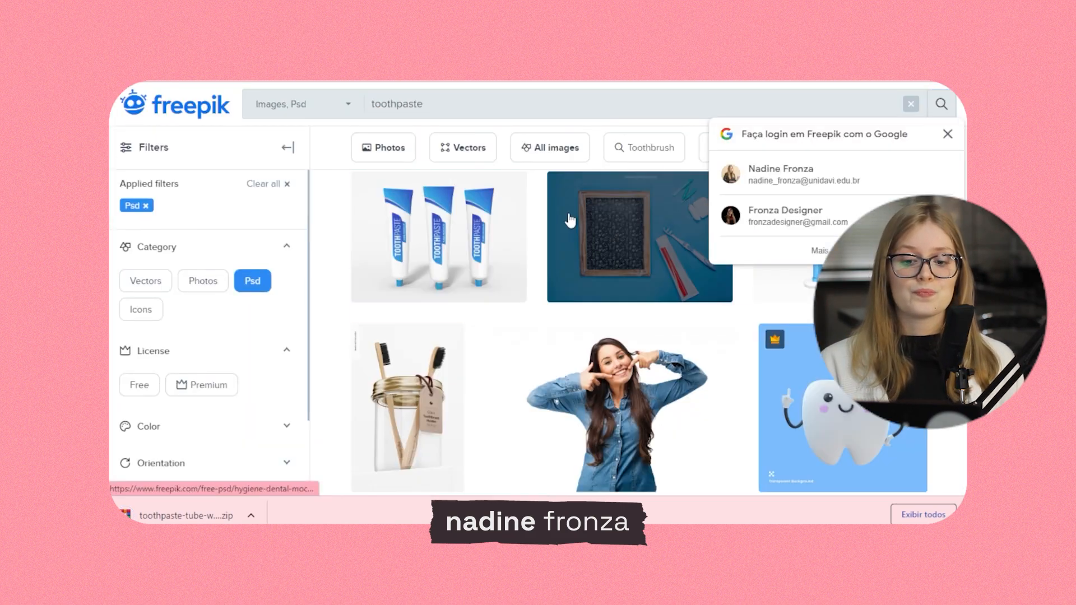
{"action": "left_click", "coordinate": [835, 432]}
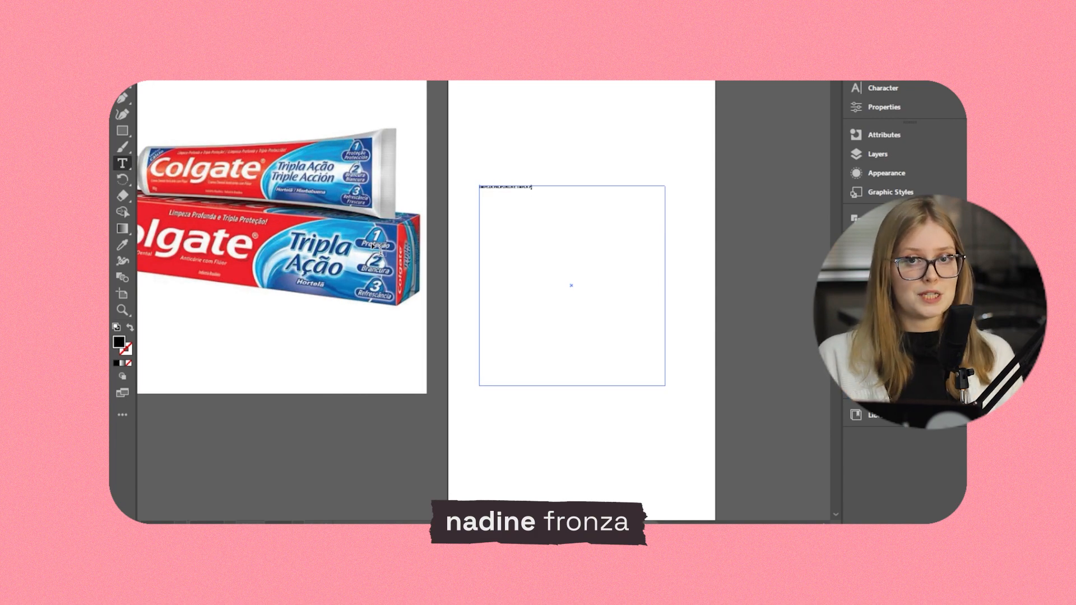
In Illustrator, enlarge the text Limpeza profunda e tripla ação, reduce its frame to one line and centre the text
{"action": "left_click", "coordinate": [899, 89]}
{"action": "left_click", "coordinate": [711, 137]}
{"action": "left_click", "coordinate": [711, 138]}
{"action": "left_click_drag", "start_coordinate": [571, 385], "coordinate": [572, 196]}
{"action": "left_click", "coordinate": [884, 107]}
{"action": "left_click", "coordinate": [589, 172]}
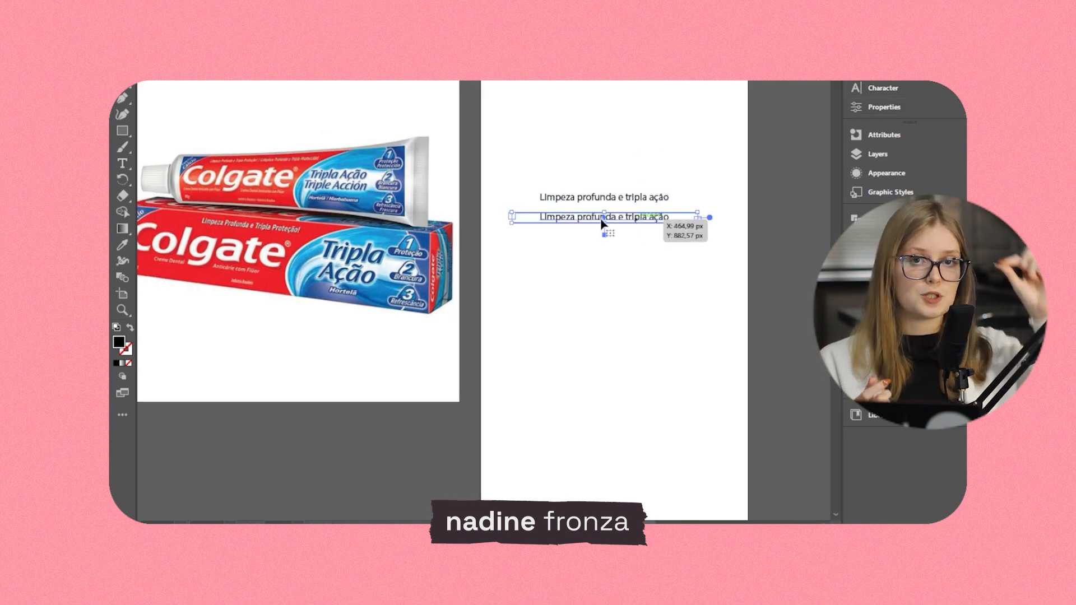
Duplicate the text line beneath itself to add the lines Colgate, Creme dental and Anticárie com Flúor
{"action": "key", "text": "BackSpace"}
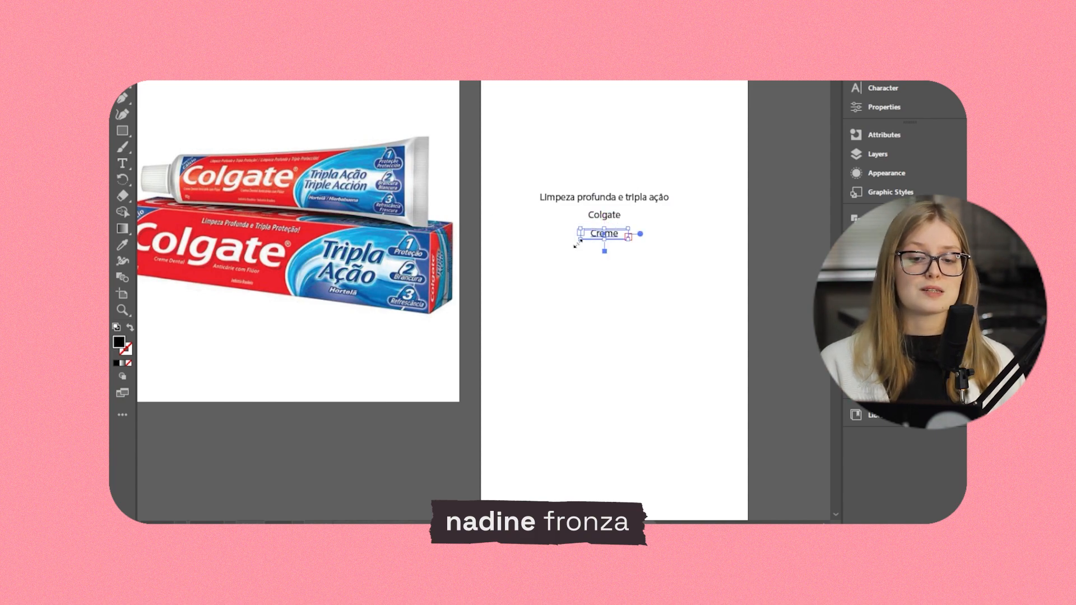
{"action": "left_click_drag", "start_coordinate": [609, 235], "coordinate": [615, 251]}
{"action": "double_click", "coordinate": [615, 251]}
{"action": "key", "text": "ctrl+a"}
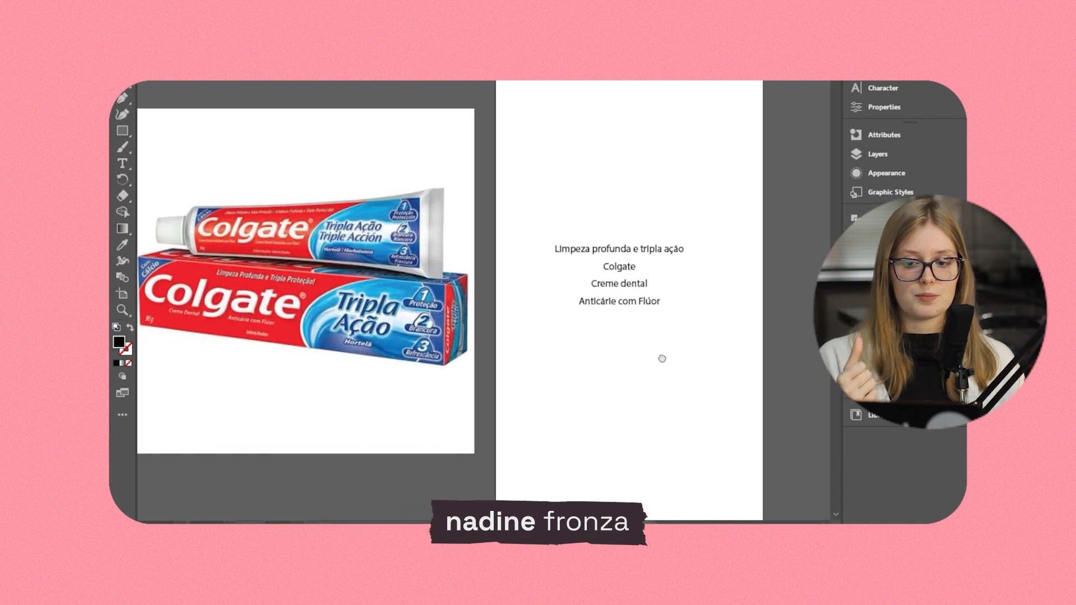
Duplicate the text line above the list to add the lines Com cálcio and 90g
{"action": "left_click_drag", "start_coordinate": [712, 249], "coordinate": [712, 232], "text": "alt"}
{"action": "double_click", "coordinate": [554, 232]}
{"action": "key", "text": "ctrl+a"}
{"action": "key", "text": "Escape"}
{"action": "mouse_move", "coordinate": [642, 233]}
{"action": "left_mouse_down", "text": "alt"}
{"action": "mouse_move", "coordinate": [596, 233]}
{"action": "mouse_move", "coordinate": [634, 233]}
{"action": "mouse_move", "coordinate": [639, 216]}
{"action": "left_mouse_up", "text": "alt"}
{"action": "double_click", "coordinate": [640, 216]}
{"action": "key", "text": "ctrl+a"}
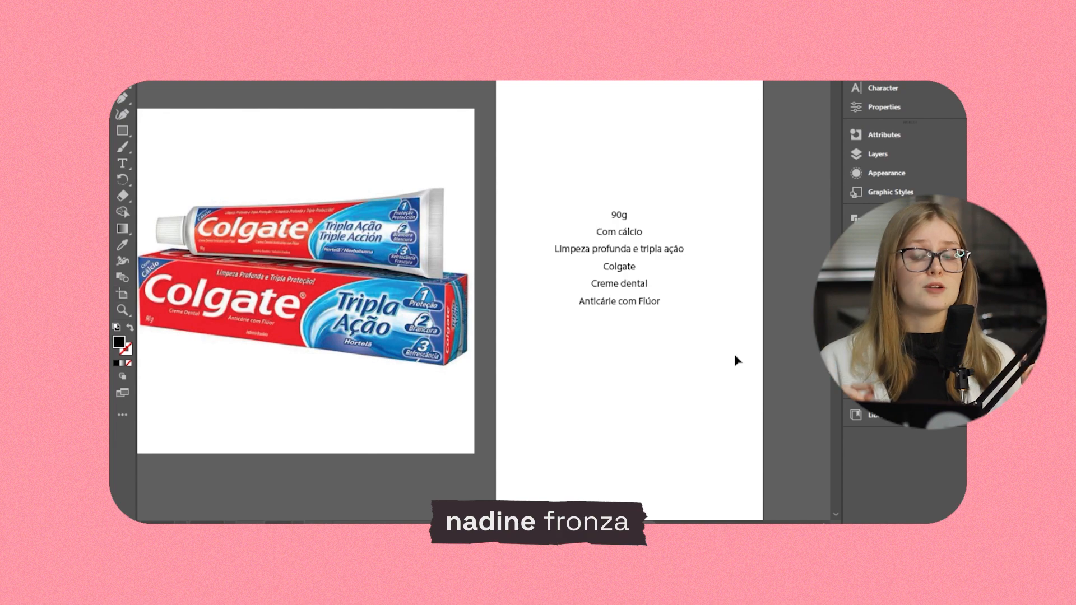
Duplicate the text line below the list to add the lines Tripla ação, Hortelã and 1. Proteção
{"action": "left_click_drag", "start_coordinate": [657, 306], "coordinate": [625, 355]}
{"action": "key", "text": "t"}
{"action": "double_click", "coordinate": [634, 355]}
{"action": "key", "text": "ctrl+a"}
{"action": "type", "text": "1."}
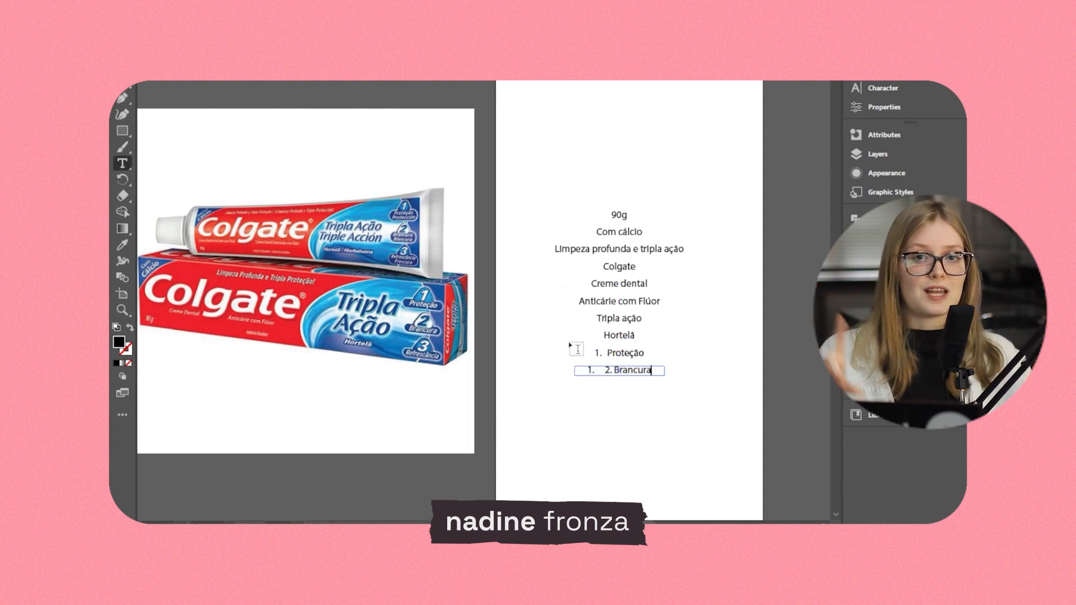
Replace the wrongly numbered Brancura line with copies of the Proteção line reading 2. Brancura and 3. Refrescância
{"action": "key", "text": "Escape"}
{"action": "key", "text": "Delete"}
{"action": "double_click", "coordinate": [598, 370]}
{"action": "left_click_drag", "start_coordinate": [629, 356], "coordinate": [629, 388]}
{"action": "double_click", "coordinate": [619, 371]}
{"action": "type", "text": "Br"}
{"action": "key", "text": "Escape"}
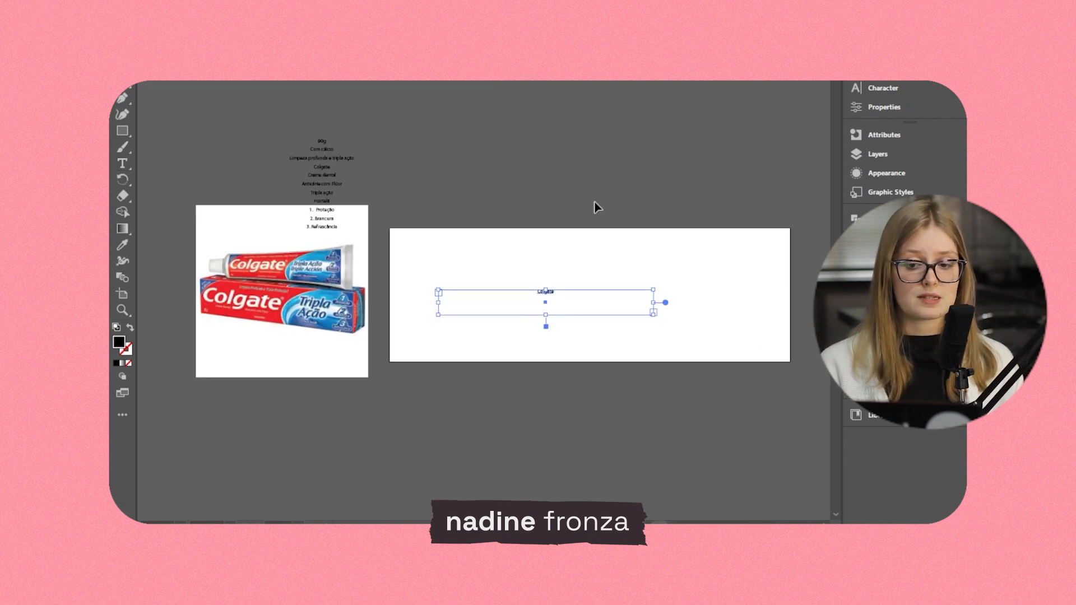
Enlarge the Colgate text on the wide artboard to 209 pt and set its font to Inter Tight Medium
{"action": "left_click", "coordinate": [883, 88]}
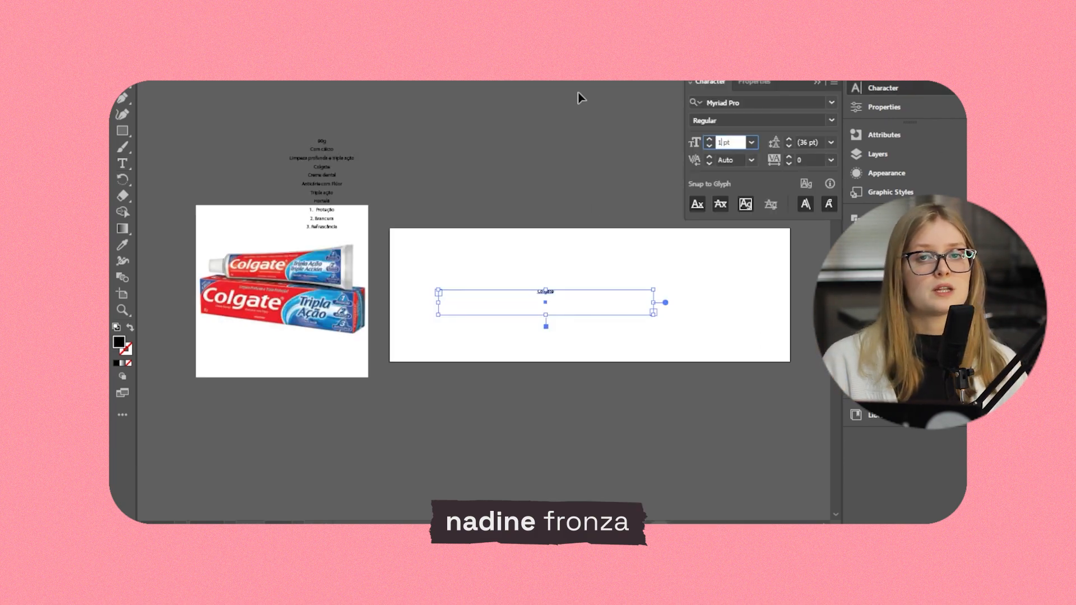
{"action": "left_click", "coordinate": [710, 140]}
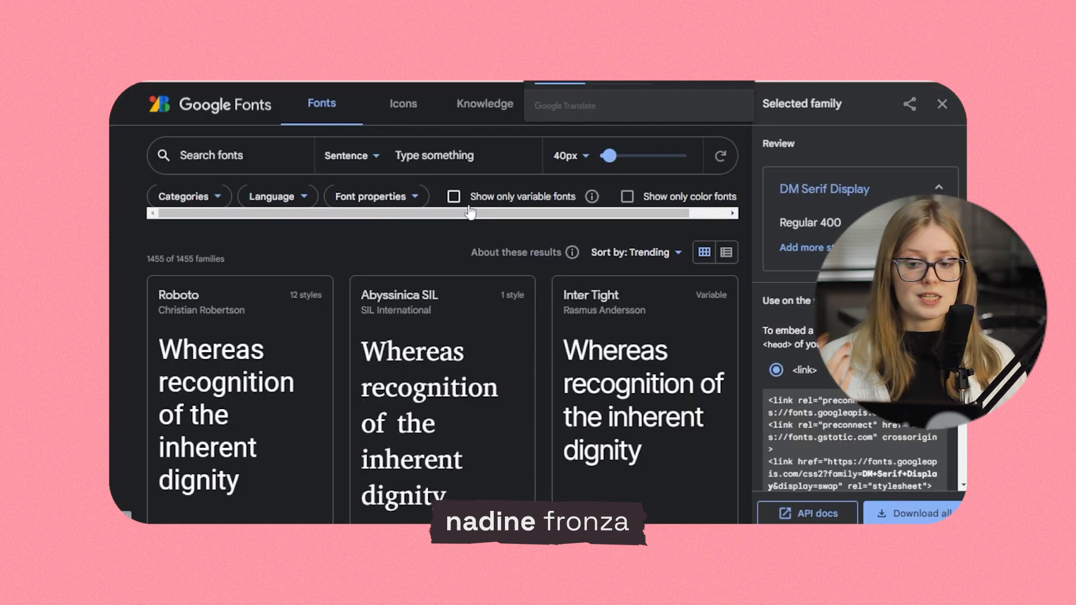
{"action": "left_click", "coordinate": [437, 277]}
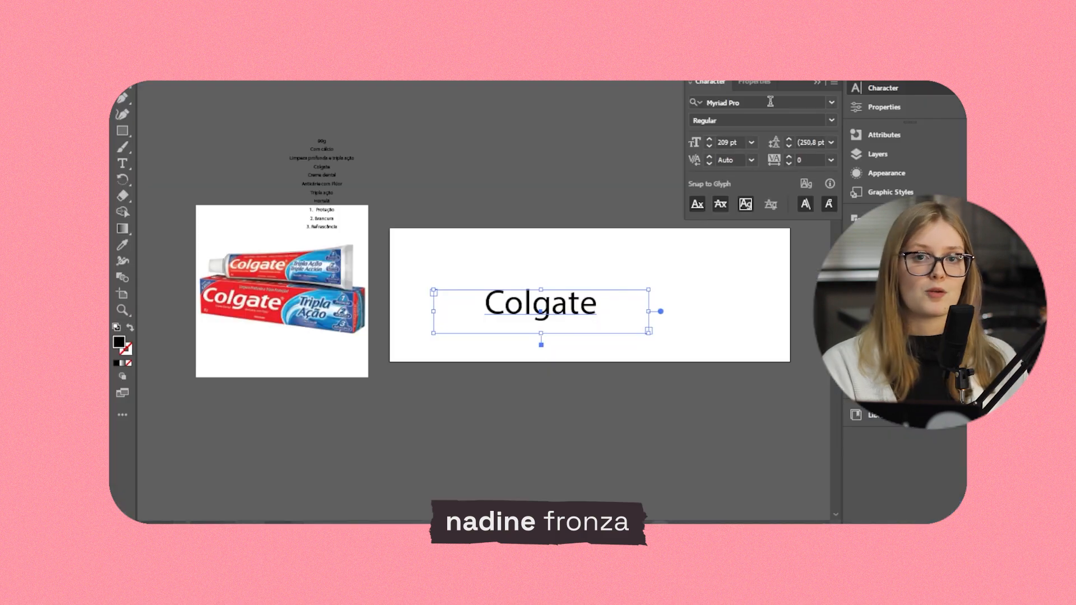
{"action": "left_click", "coordinate": [746, 103]}
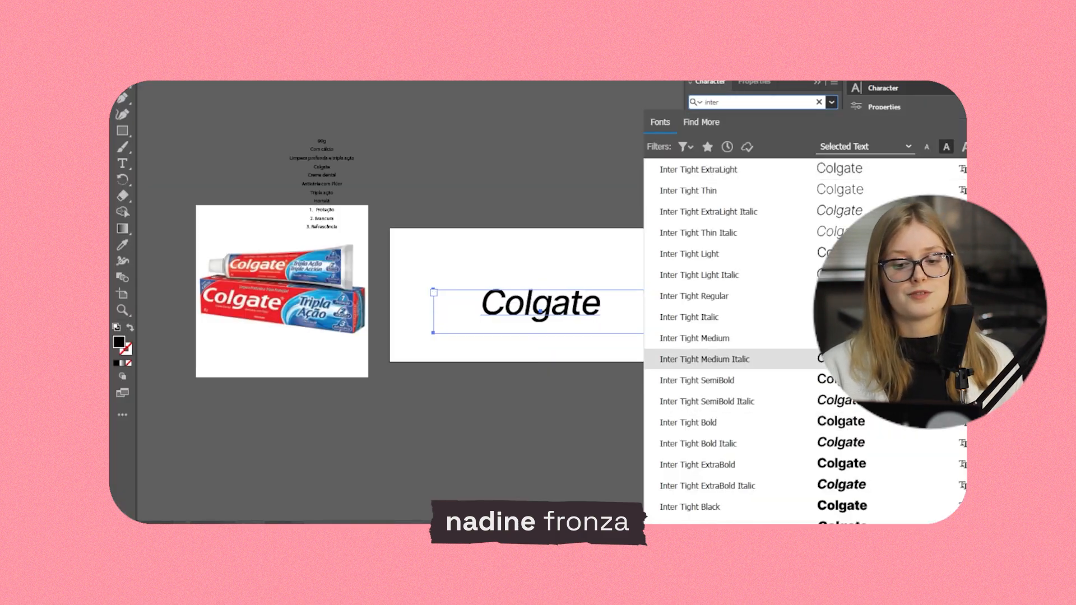
{"action": "left_click", "coordinate": [721, 334]}
{"action": "left_click", "coordinate": [613, 297]}
Copy the Colgate text from above onto the artboard, convert the copy to outlines and separate its letters
{"action": "left_click_drag", "start_coordinate": [573, 199], "coordinate": [557, 289]}
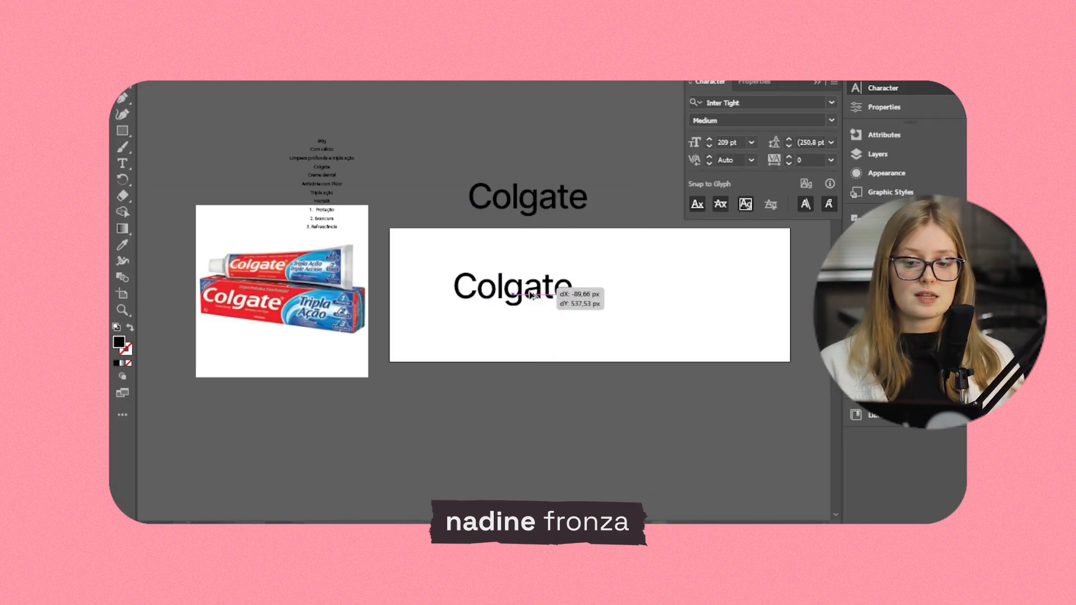
{"action": "key", "text": "ctrl+shift+o"}
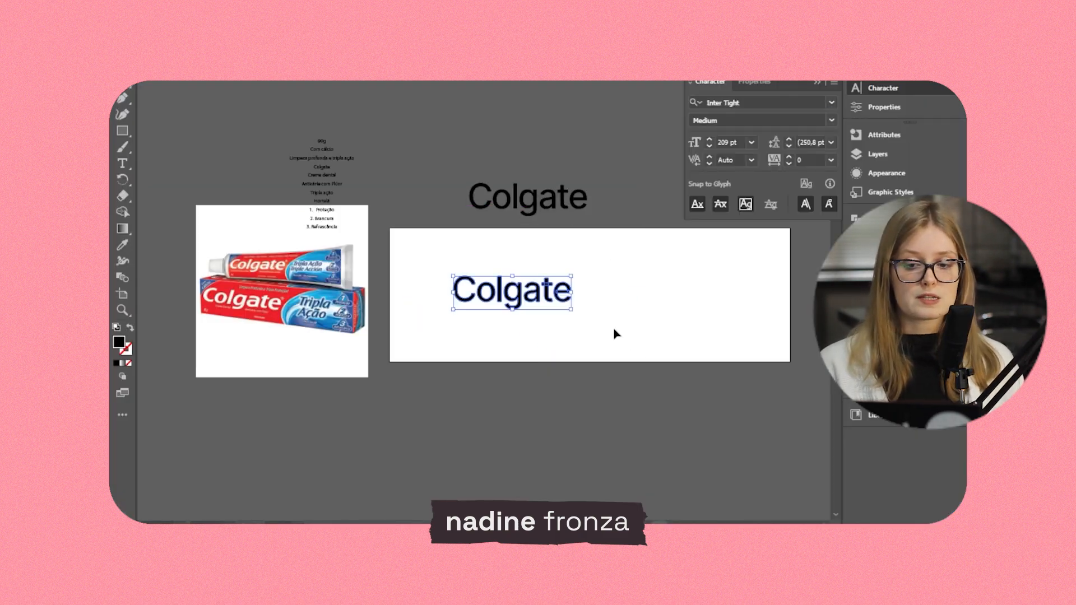
{"action": "scroll", "coordinate": [503, 306], "scroll_direction": "up", "scroll_amount": 3}
{"action": "left_click", "coordinate": [680, 325]}
{"action": "key", "text": "shift+ctrl+F9"}
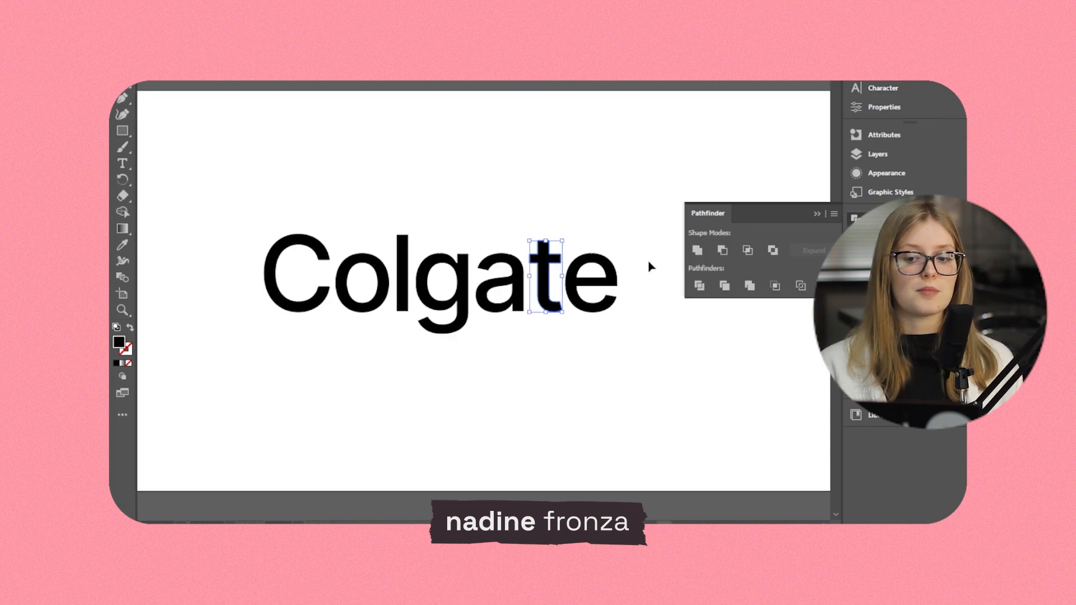
Tighten the spacing between the outlined letters of the Colgate wordmark
{"action": "left_click", "coordinate": [460, 280]}
{"action": "left_click_drag", "start_coordinate": [343, 283], "coordinate": [312, 264]}
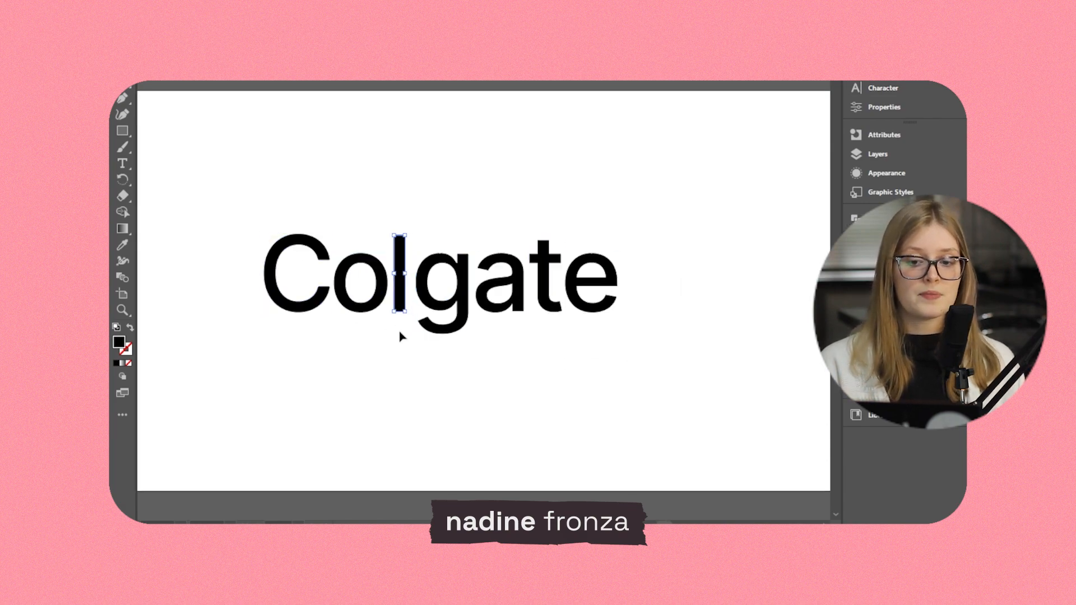
{"action": "left_click_drag", "start_coordinate": [412, 247], "coordinate": [481, 378]}
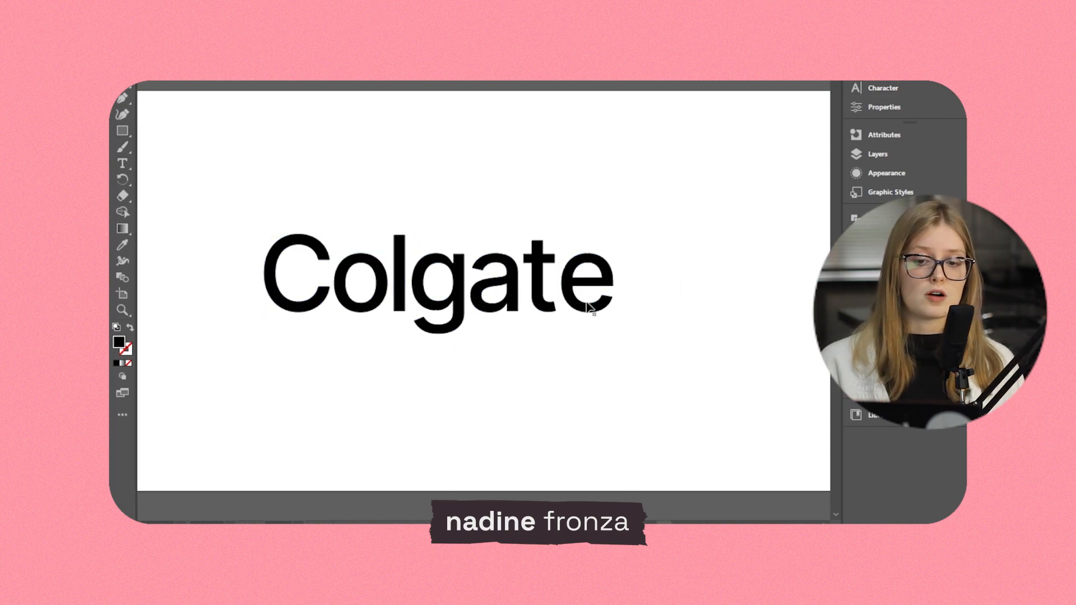
Nudge the final e closer to its neighbour, and enlarge the outlined Colgate wordmark towards the left side of the wide artboard
{"action": "left_click_drag", "start_coordinate": [587, 304], "coordinate": [583, 304]}
{"action": "left_click", "coordinate": [540, 283]}
{"action": "scroll", "coordinate": [565, 340], "scroll_direction": "down", "scroll_amount": 4}
{"action": "scroll", "coordinate": [568, 348], "scroll_direction": "up", "scroll_amount": 1}
{"action": "double_click", "coordinate": [538, 308]}
{"action": "double_click", "coordinate": [587, 350]}
{"action": "double_click", "coordinate": [483, 314]}
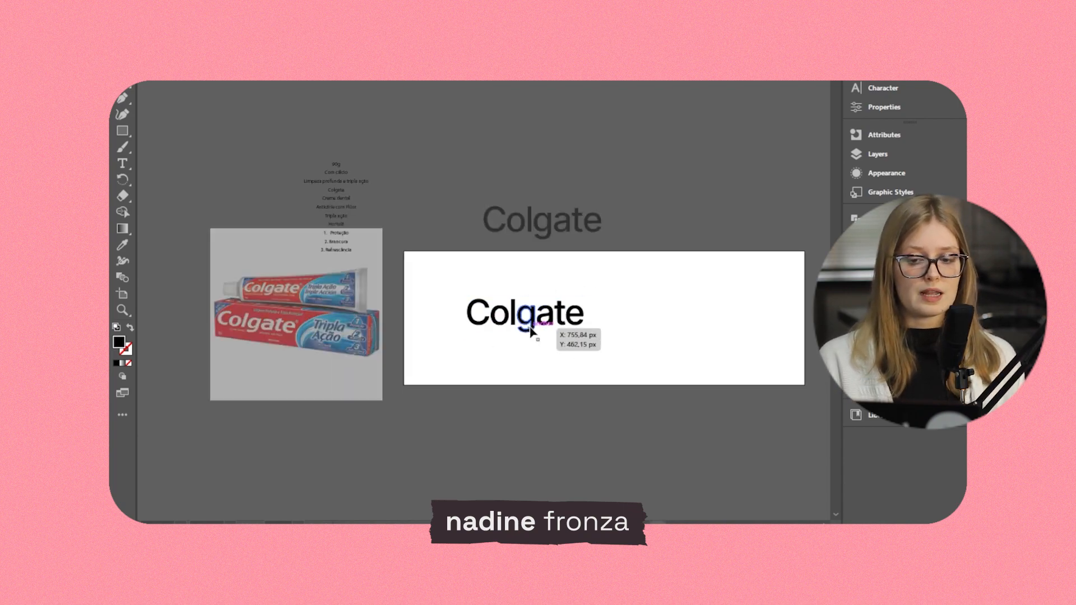
{"action": "double_click", "coordinate": [606, 203]}
{"action": "left_click", "coordinate": [555, 335]}
{"action": "left_click_drag", "start_coordinate": [585, 315], "coordinate": [620, 314]}
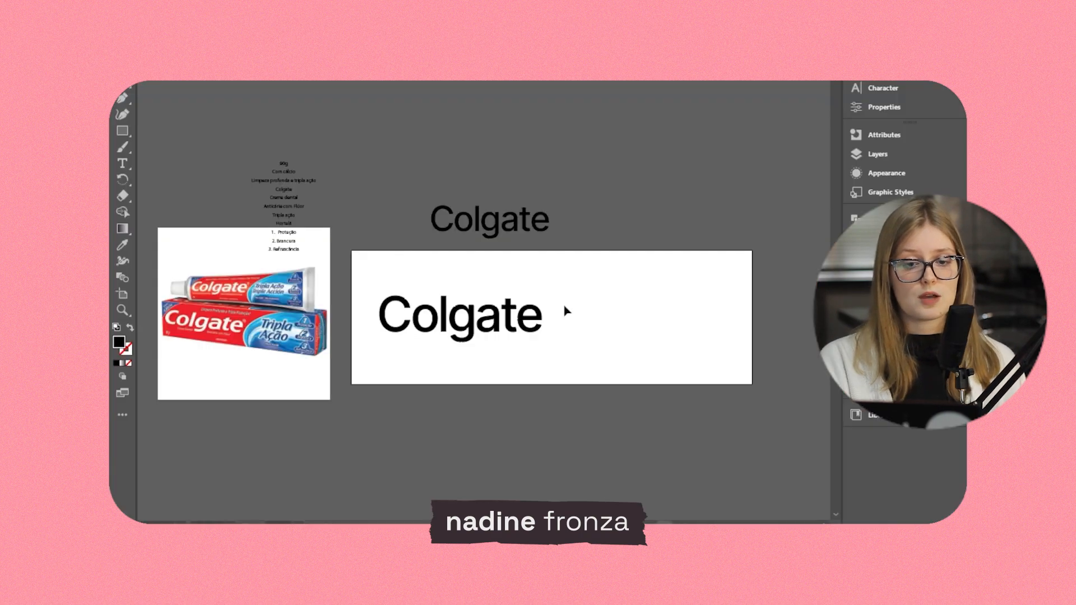
{"action": "double_click", "coordinate": [590, 344]}
{"action": "key", "text": "Escape"}
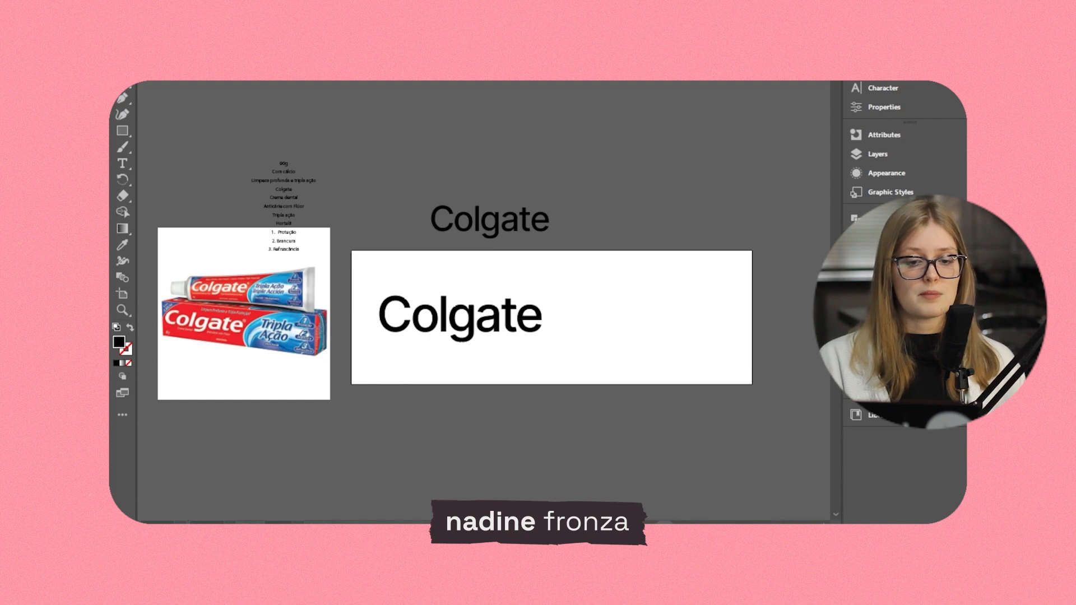
Add a ® symbol and place it close to the upper right of the wordmark's final e
{"action": "key", "text": "ctrl+v"}
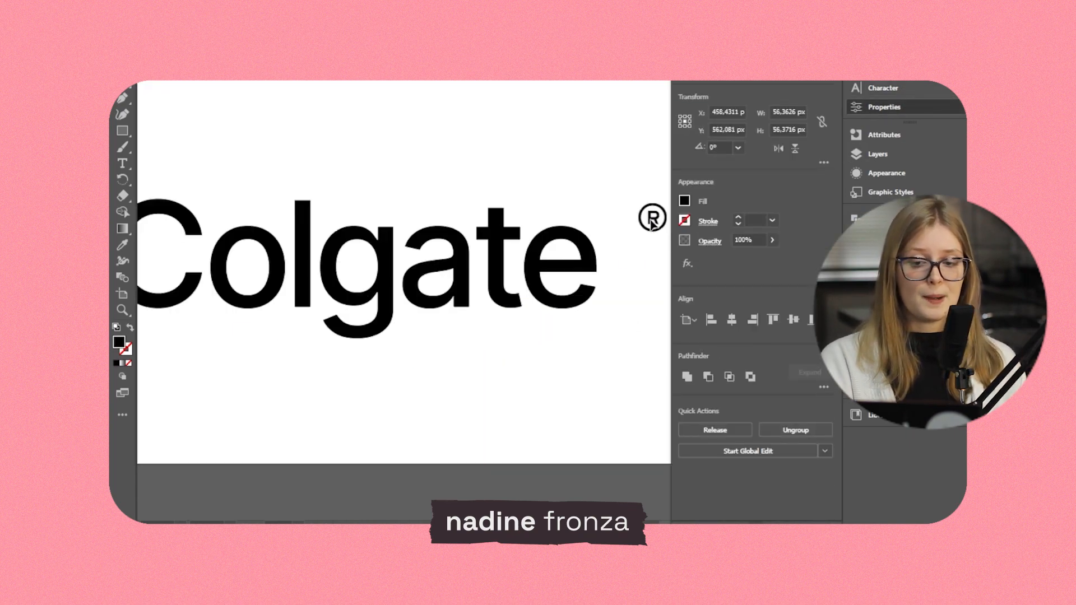
{"action": "left_click_drag", "start_coordinate": [654, 226], "coordinate": [619, 236]}
{"action": "mouse_move", "coordinate": [609, 222]}
{"action": "left_mouse_down"}
{"action": "mouse_move", "coordinate": [502, 220]}
{"action": "mouse_move", "coordinate": [595, 223]}
{"action": "left_mouse_up"}
{"action": "left_click", "coordinate": [605, 230]}
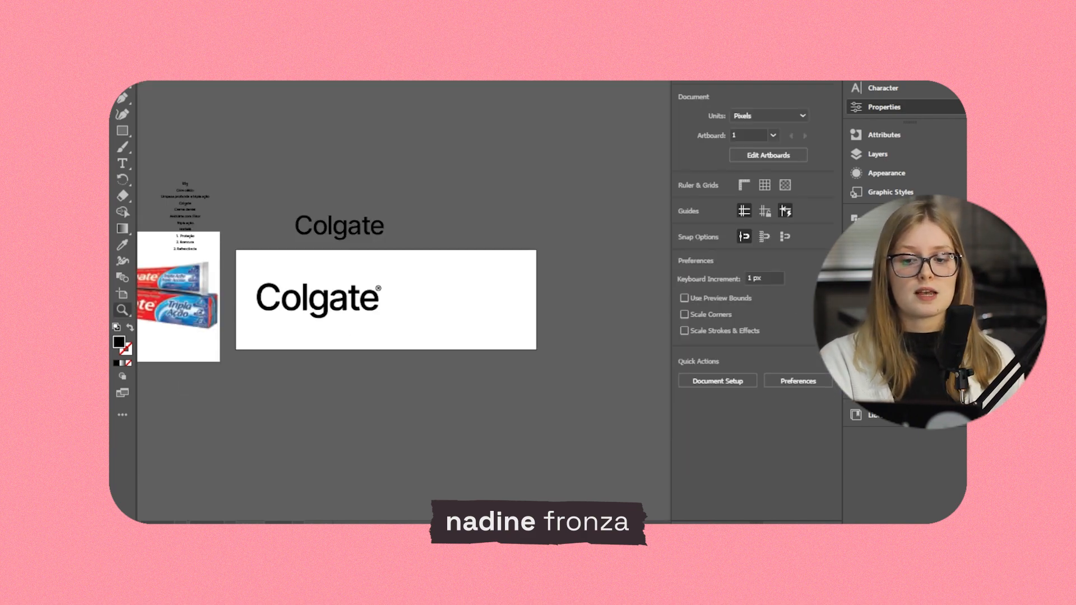
Examine the lettering and colours of the original Colgate packaging photo against the new wordmark
{"action": "left_click_drag", "start_coordinate": [443, 281], "coordinate": [555, 263]}
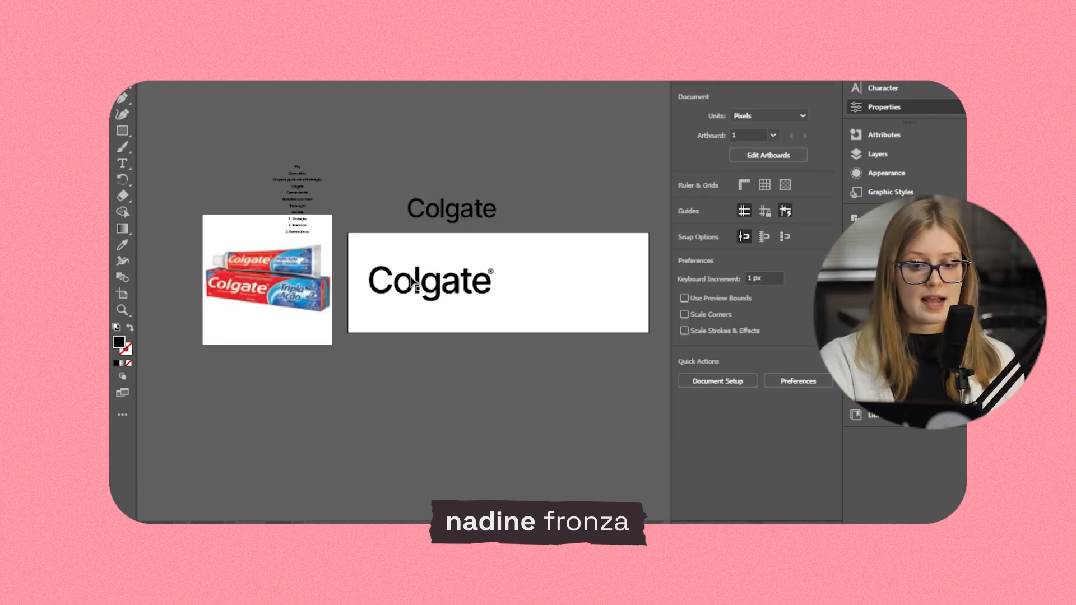
{"action": "scroll", "coordinate": [519, 384], "scroll_direction": "down", "scroll_amount": 2}
{"action": "scroll", "coordinate": [253, 329], "scroll_direction": "up", "scroll_amount": 5}
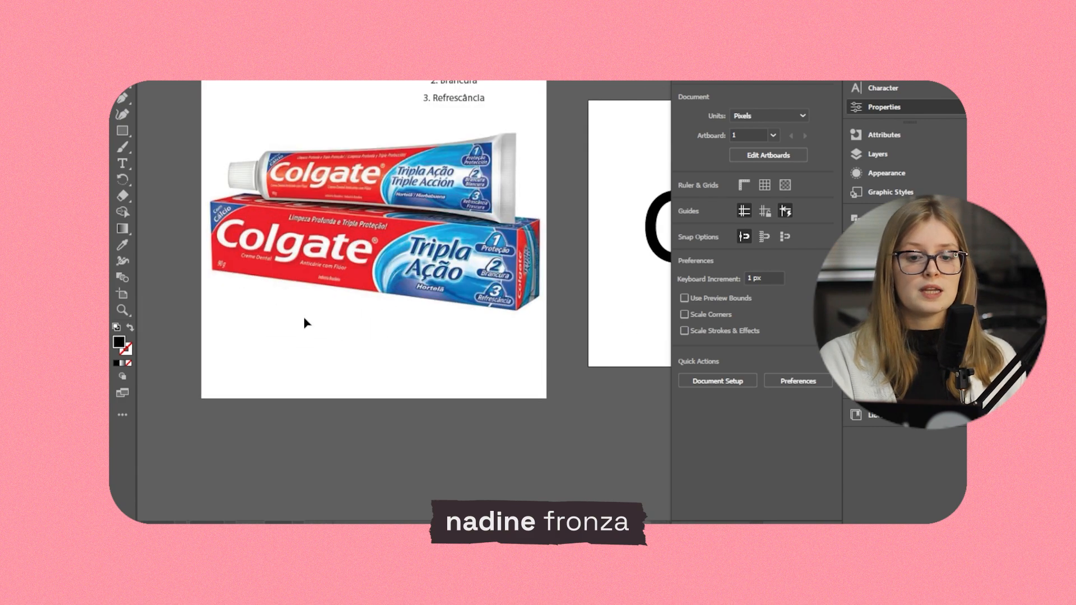
{"action": "scroll", "coordinate": [230, 308], "scroll_direction": "down", "scroll_amount": 4}
{"action": "scroll", "coordinate": [369, 281], "scroll_direction": "up", "scroll_amount": 7}
{"action": "left_click", "coordinate": [122, 98]}
{"action": "left_click", "coordinate": [465, 299]}
{"action": "left_click", "coordinate": [466, 273]}
{"action": "left_click_drag", "start_coordinate": [435, 299], "coordinate": [411, 307]}
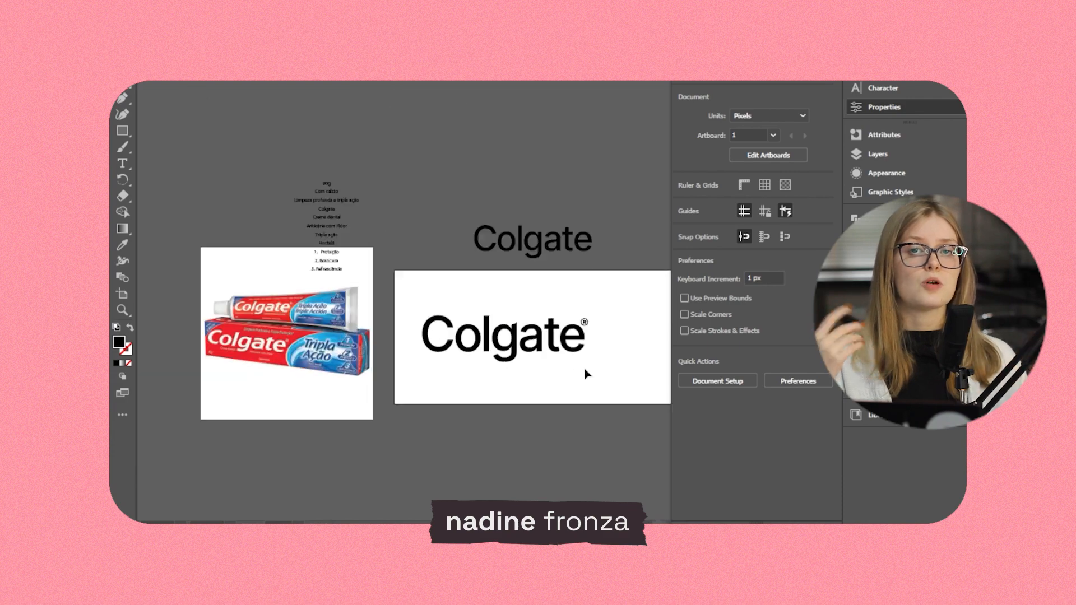
{"action": "scroll", "coordinate": [576, 345], "scroll_direction": "up", "scroll_amount": 5}
{"action": "left_click_drag", "start_coordinate": [331, 315], "coordinate": [550, 277]}
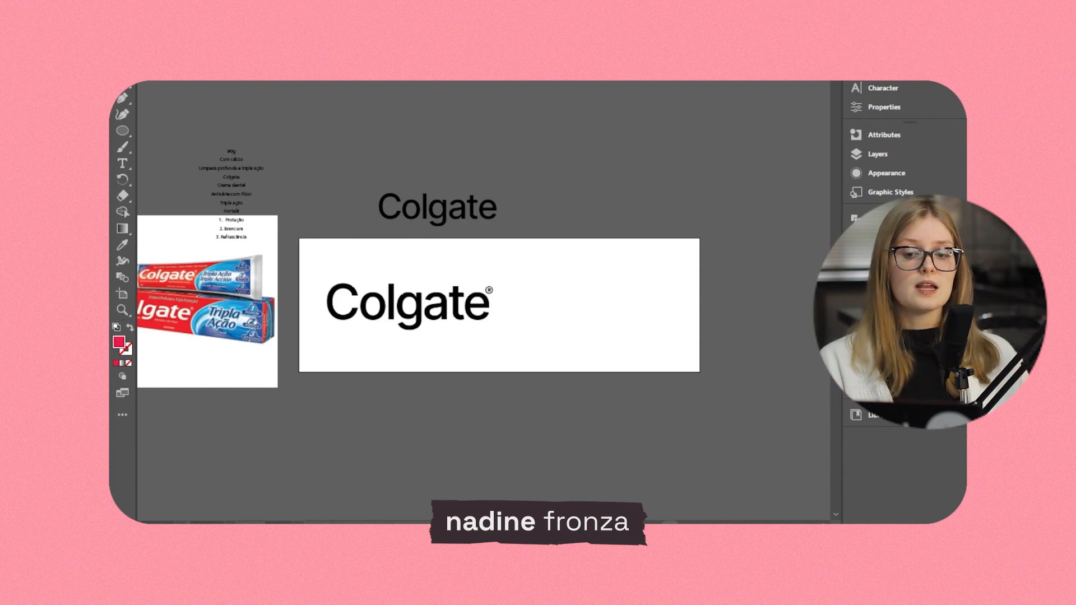
Draw a red rectangle covering the whole wide artboard
{"action": "key", "text": "m"}
{"action": "left_click_drag", "start_coordinate": [299, 238], "coordinate": [700, 372]}
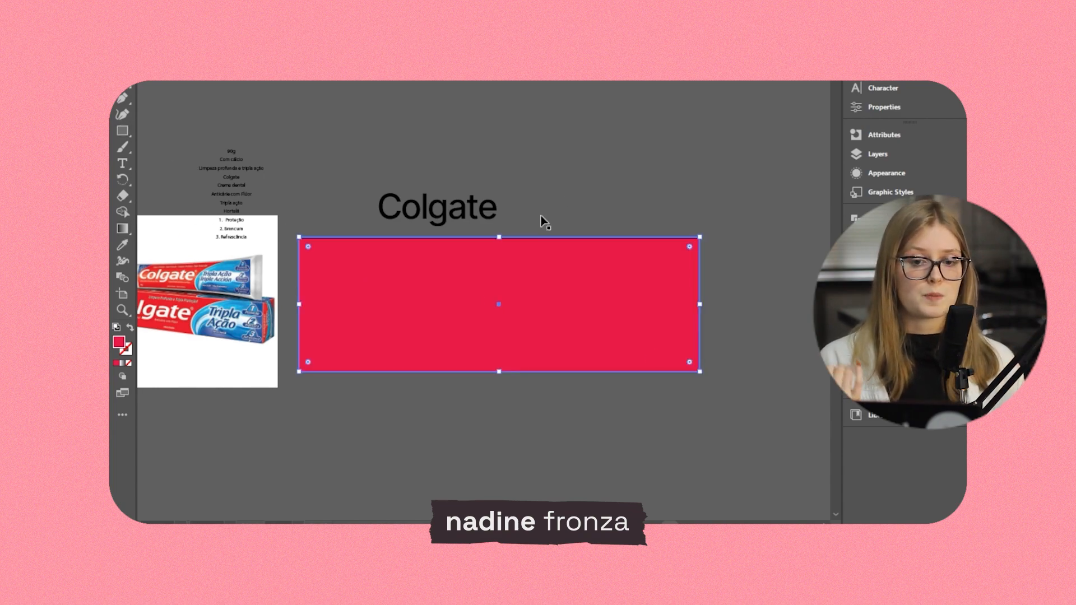
{"action": "key", "text": "ctrl+shift+a"}
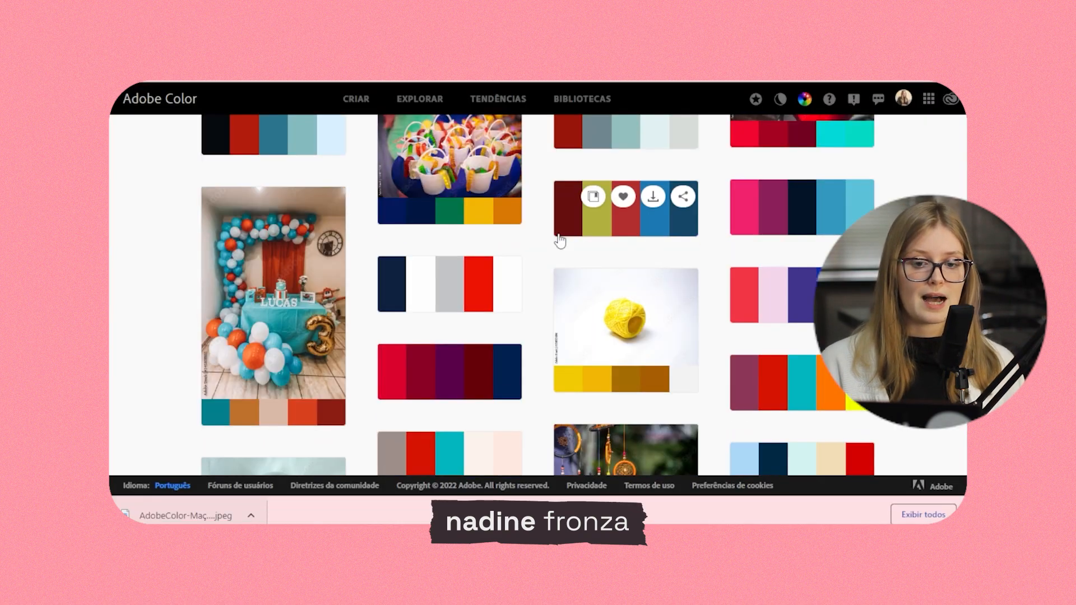
Bring the red, purple and navy palette from Adobe Color into the document and fill the rectangle with its bright red
{"action": "scroll", "coordinate": [617, 213], "scroll_direction": "down", "scroll_amount": 3}
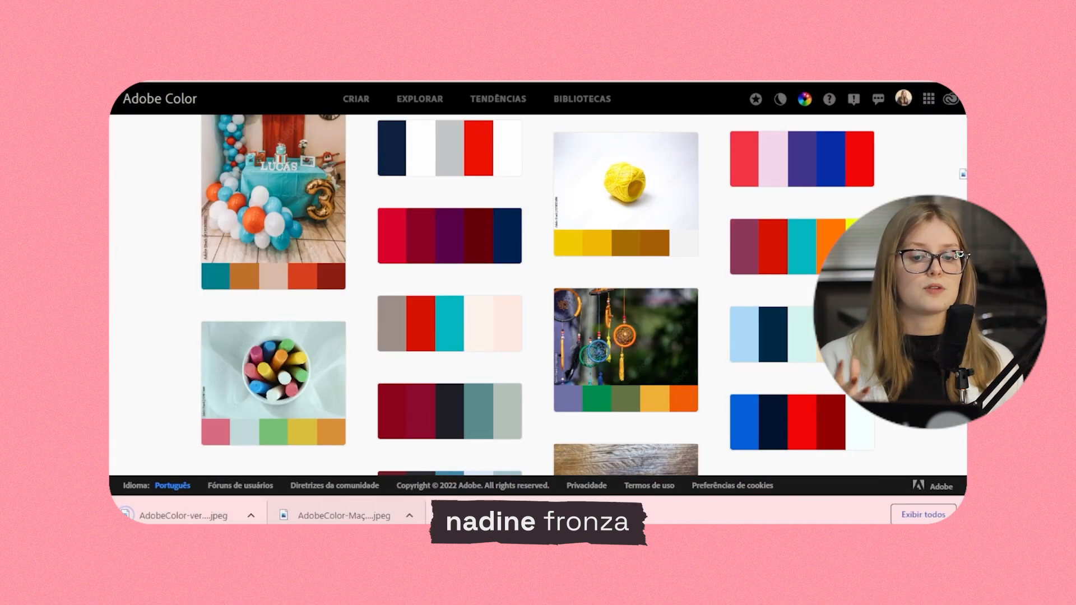
{"action": "key", "text": "i"}
{"action": "left_click", "coordinate": [560, 128]}
{"action": "key", "text": "v"}
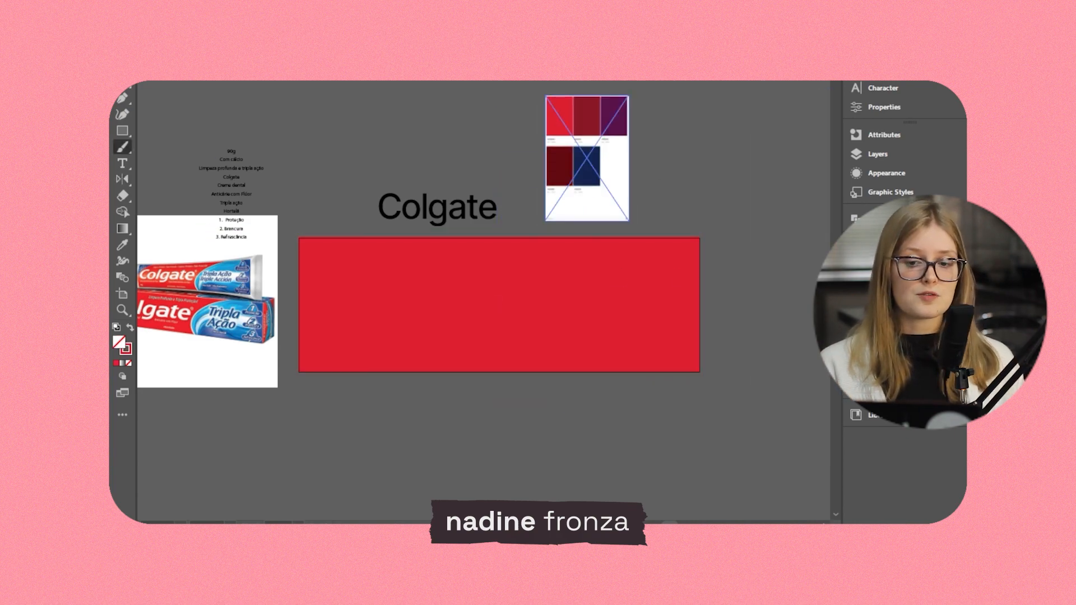
Fill the red rectangle with a linear gradient running from red to the palette's navy and adjust the navy stop's position
{"action": "left_click", "coordinate": [388, 272]}
{"action": "left_click", "coordinate": [875, 321]}
{"action": "left_click", "coordinate": [875, 295]}
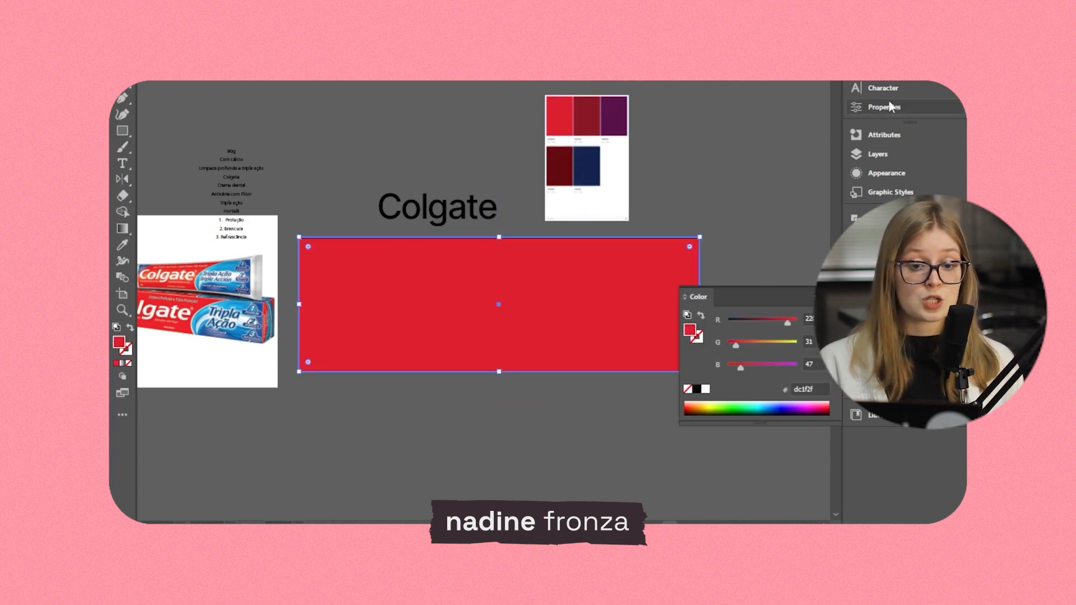
{"action": "left_click", "coordinate": [891, 88]}
{"action": "left_click", "coordinate": [884, 172]}
{"action": "left_click", "coordinate": [885, 171]}
{"action": "double_click", "coordinate": [590, 275]}
{"action": "left_click", "coordinate": [886, 151]}
{"action": "left_click", "coordinate": [894, 89]}
{"action": "left_click", "coordinate": [898, 105]}
{"action": "left_click", "coordinate": [685, 201]}
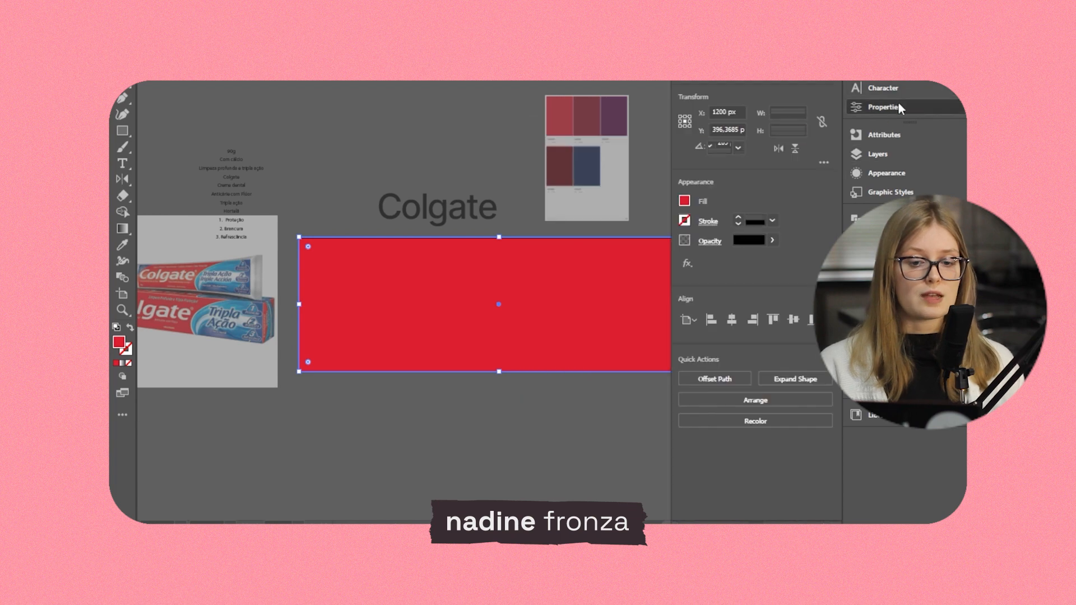
{"action": "left_click", "coordinate": [613, 271]}
{"action": "left_click", "coordinate": [724, 340]}
{"action": "double_click", "coordinate": [299, 304]}
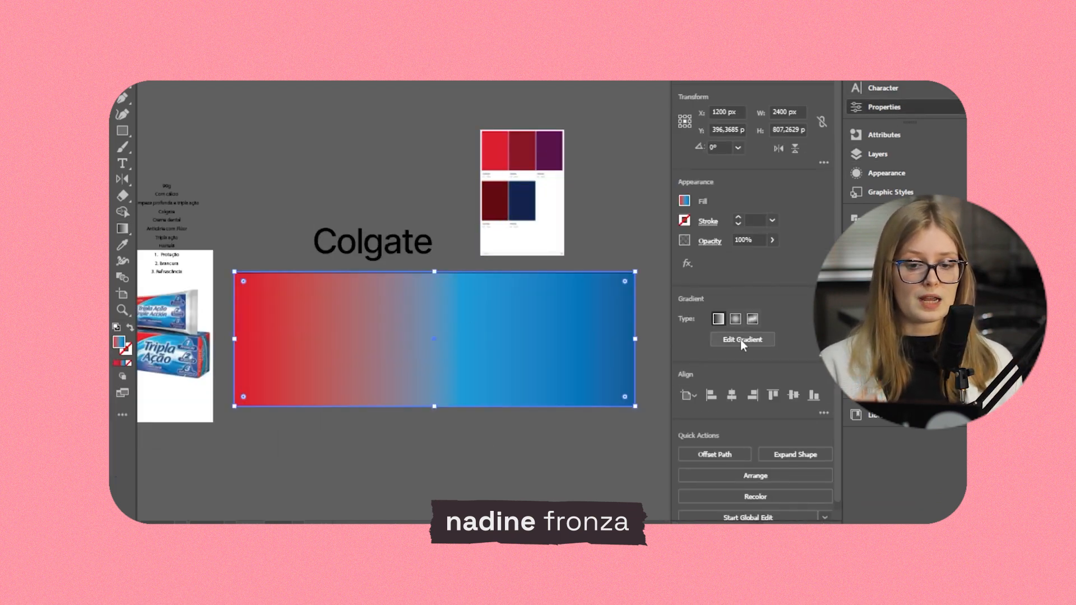
{"action": "left_click", "coordinate": [599, 365]}
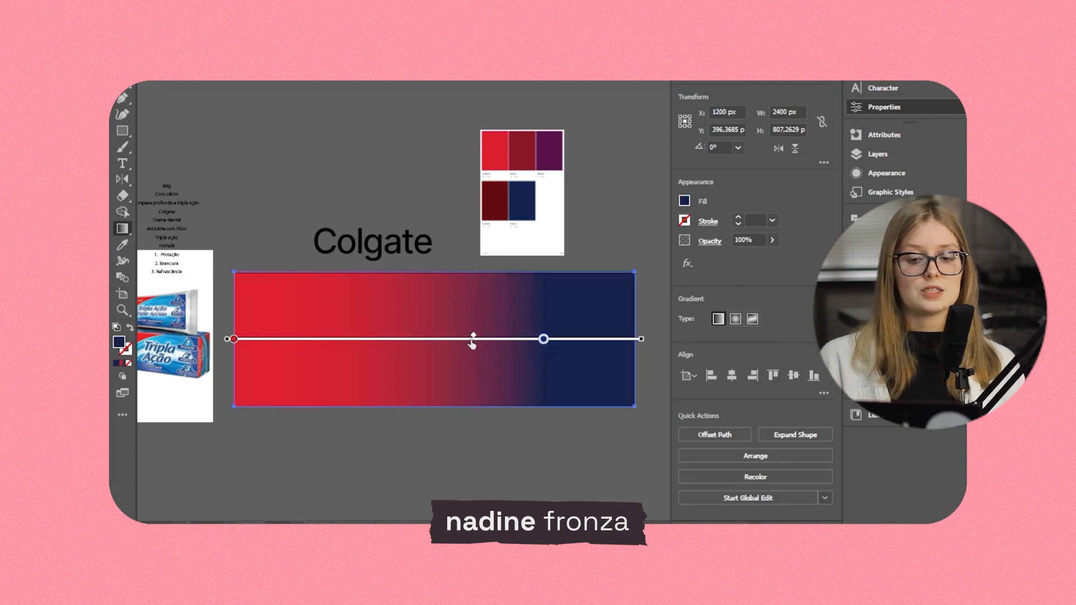
{"action": "left_click_drag", "start_coordinate": [543, 338], "coordinate": [532, 338]}
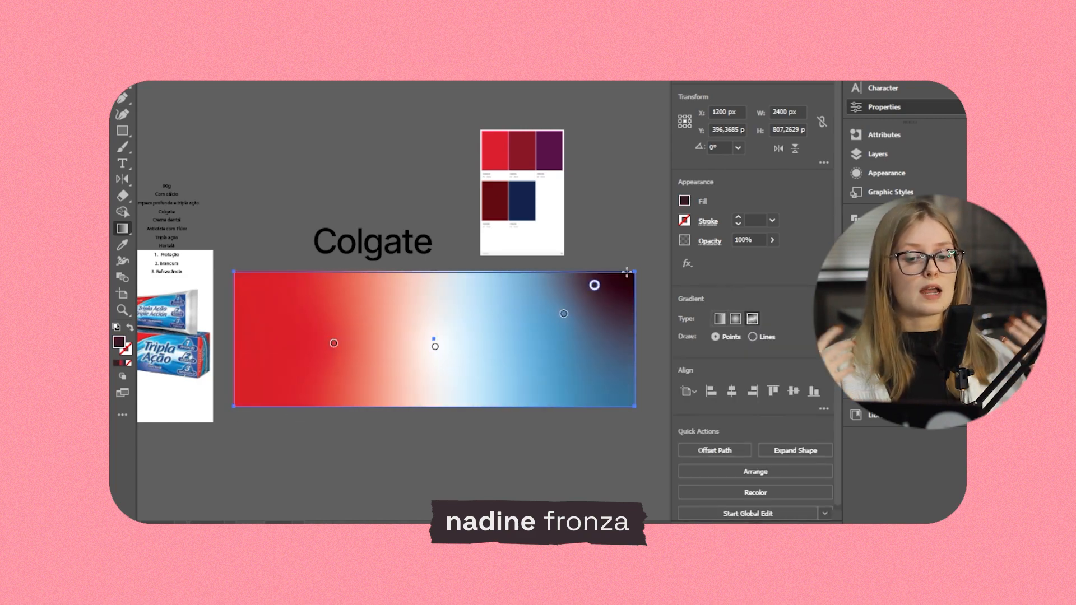
Colour the freeform gradient's blue point with the palette's navy and delete the dark point near the upper corner
{"action": "left_click", "coordinate": [548, 151]}
{"action": "left_click", "coordinate": [563, 314]}
{"action": "left_click", "coordinate": [522, 202]}
{"action": "left_click", "coordinate": [594, 284]}
{"action": "key", "text": "Delete"}
{"action": "left_click_drag", "start_coordinate": [564, 314], "coordinate": [558, 323]}
Move the gradient's white point down to the bottom edge of the rectangle and pick a texture effect for it
{"action": "left_click_drag", "start_coordinate": [435, 347], "coordinate": [452, 416]}
{"action": "key", "text": "ctrl+z"}
{"action": "double_click", "coordinate": [533, 375]}
{"action": "left_click", "coordinate": [444, 248]}
{"action": "left_click_drag", "start_coordinate": [533, 375], "coordinate": [495, 367]}
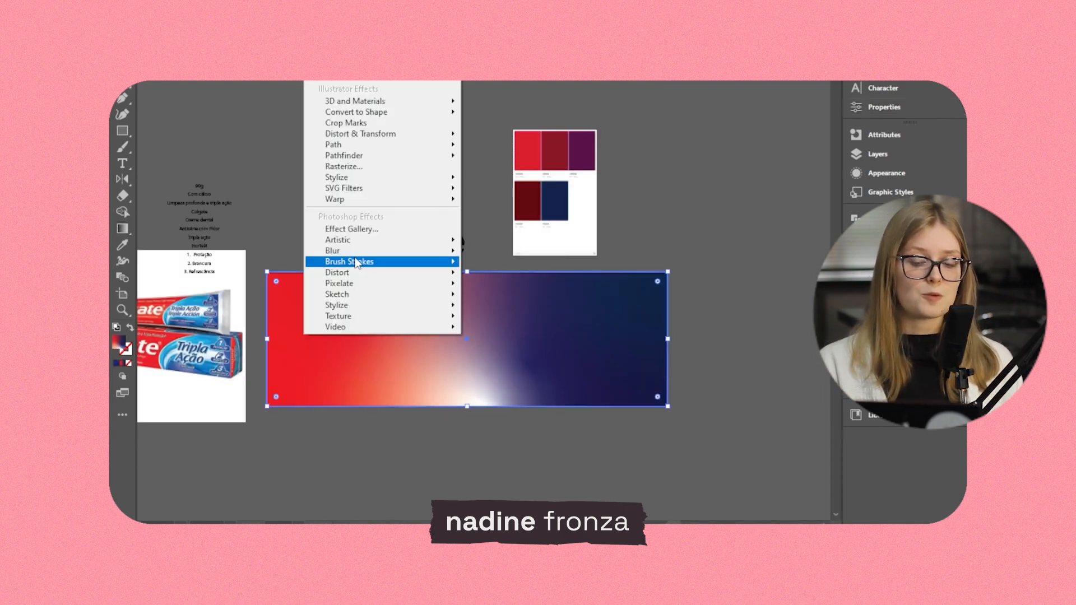
{"action": "mouse_move", "coordinate": [368, 322]}
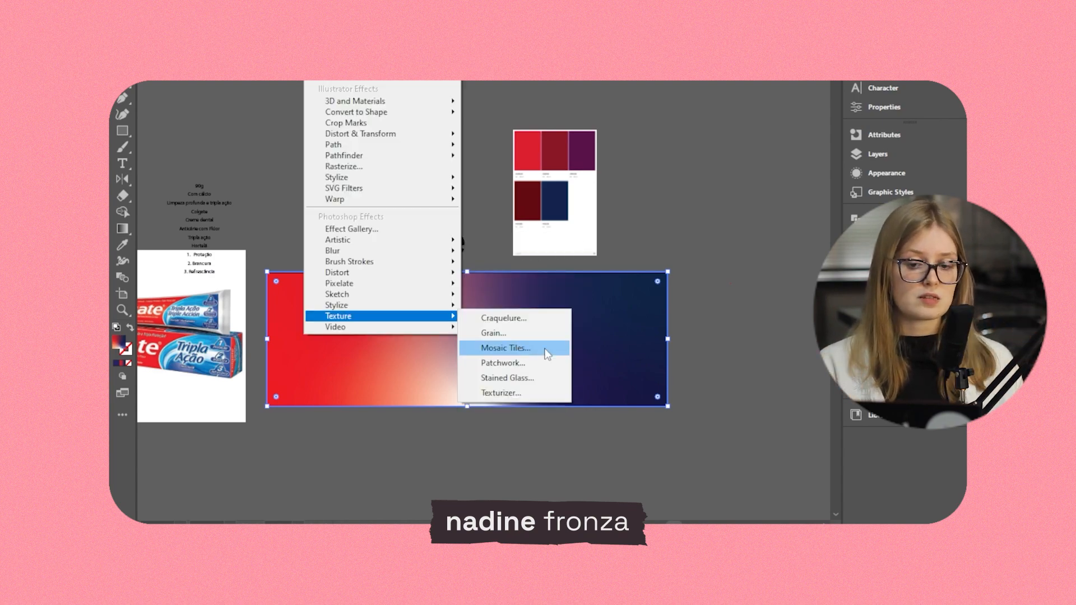
{"action": "left_click", "coordinate": [548, 352]}
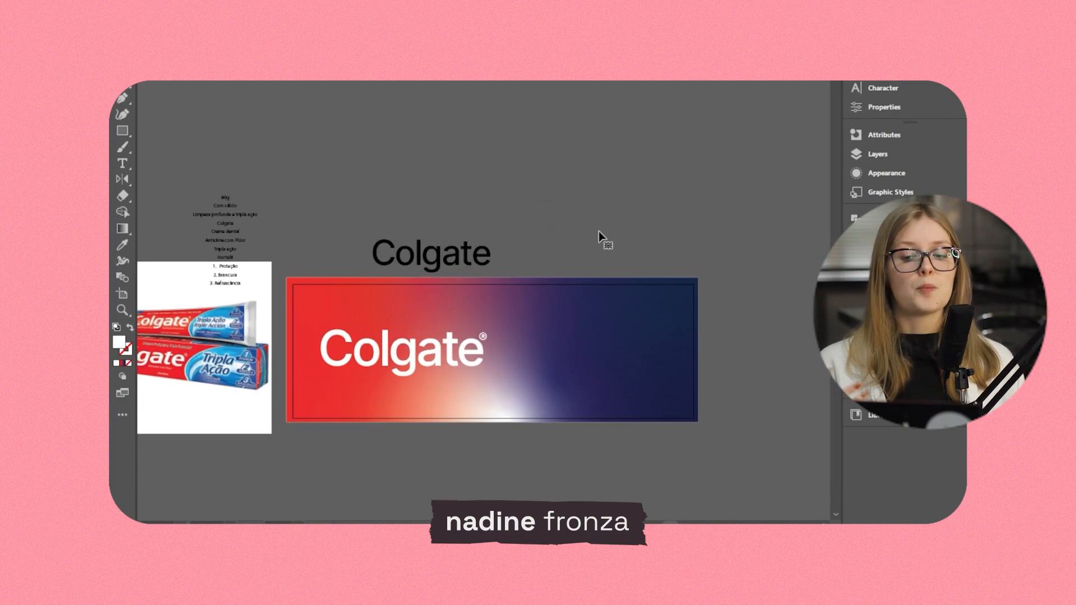
Build a white panel with a grid of navy lines over the navy end of the label and delete the grid's top horizontal line
{"action": "key", "text": "m"}
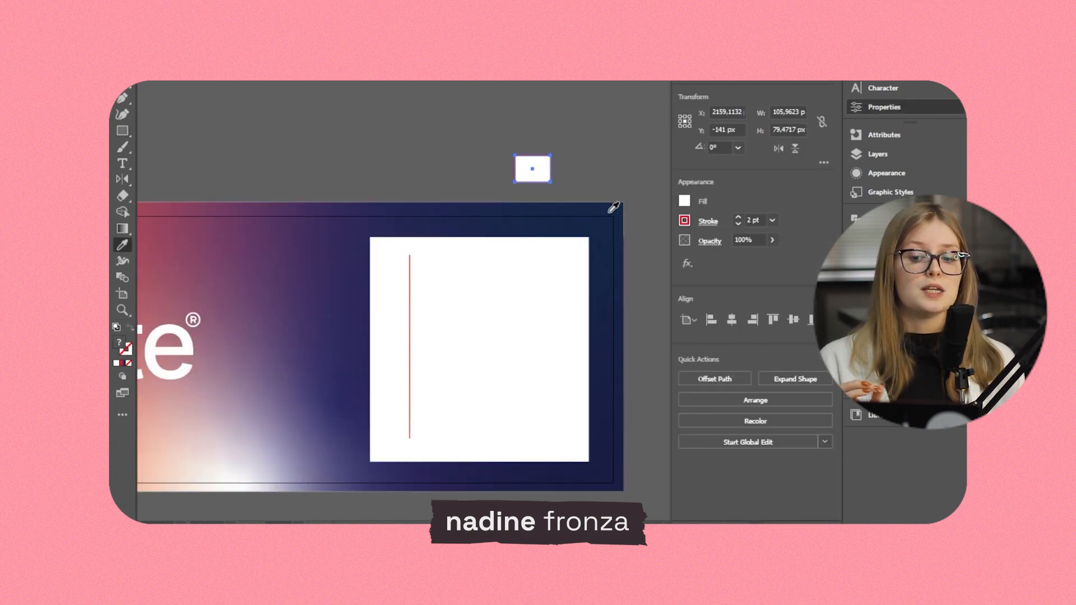
{"action": "key", "text": "g"}
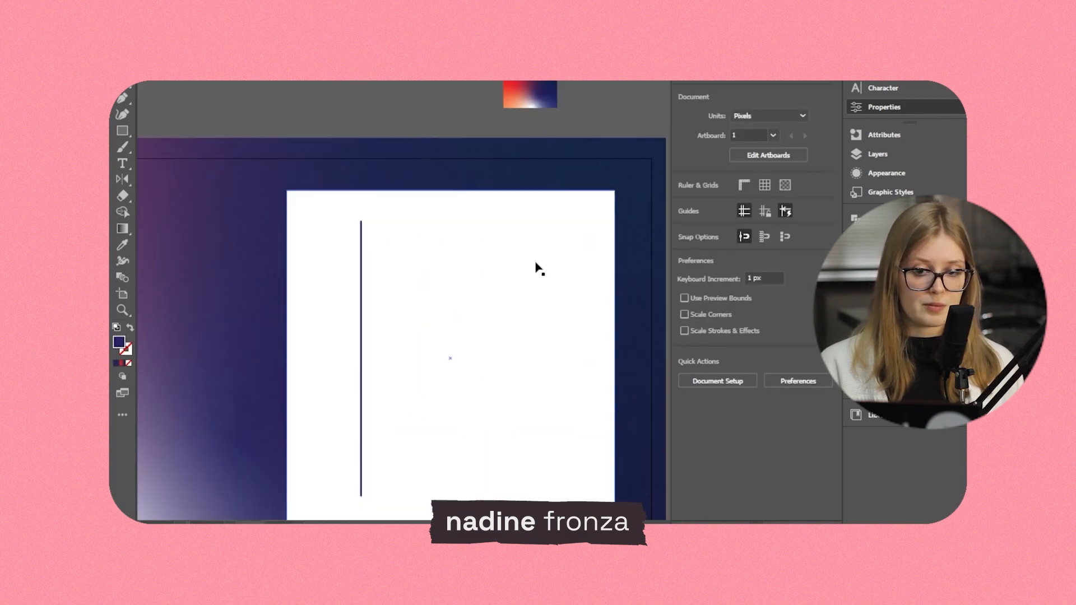
{"action": "left_click_drag", "start_coordinate": [522, 383], "coordinate": [493, 282]}
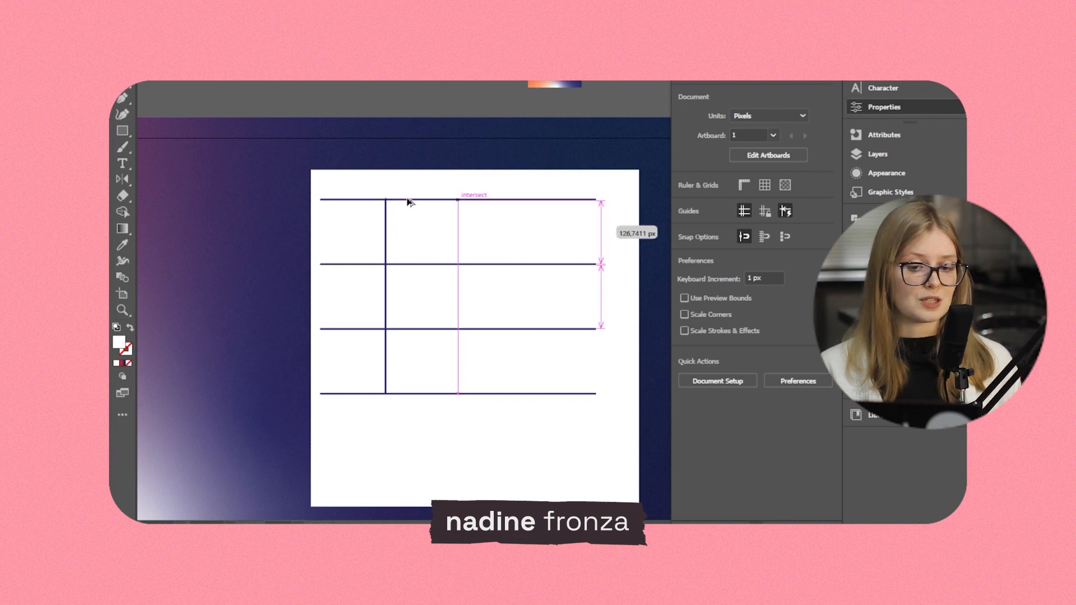
{"action": "left_click", "coordinate": [409, 200]}
{"action": "key", "text": "Delete"}
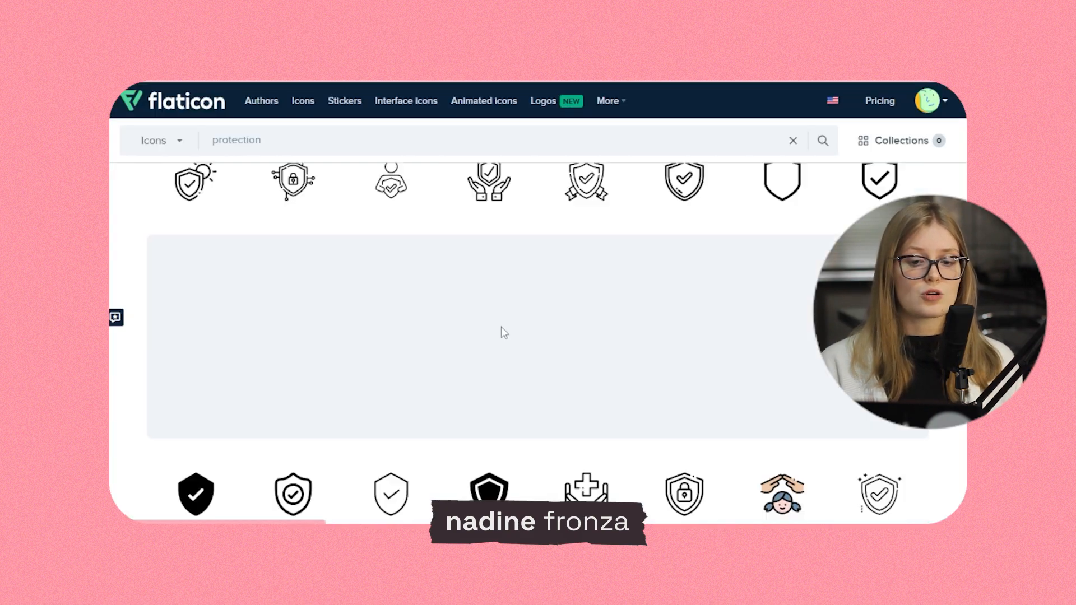
Switch to Flaticon and download the hands-with-cross icon from the protection results and a sparkle icon from the glow results
{"action": "scroll", "coordinate": [505, 333], "scroll_direction": "down", "scroll_amount": 2}
{"action": "mouse_move", "coordinate": [628, 398]}
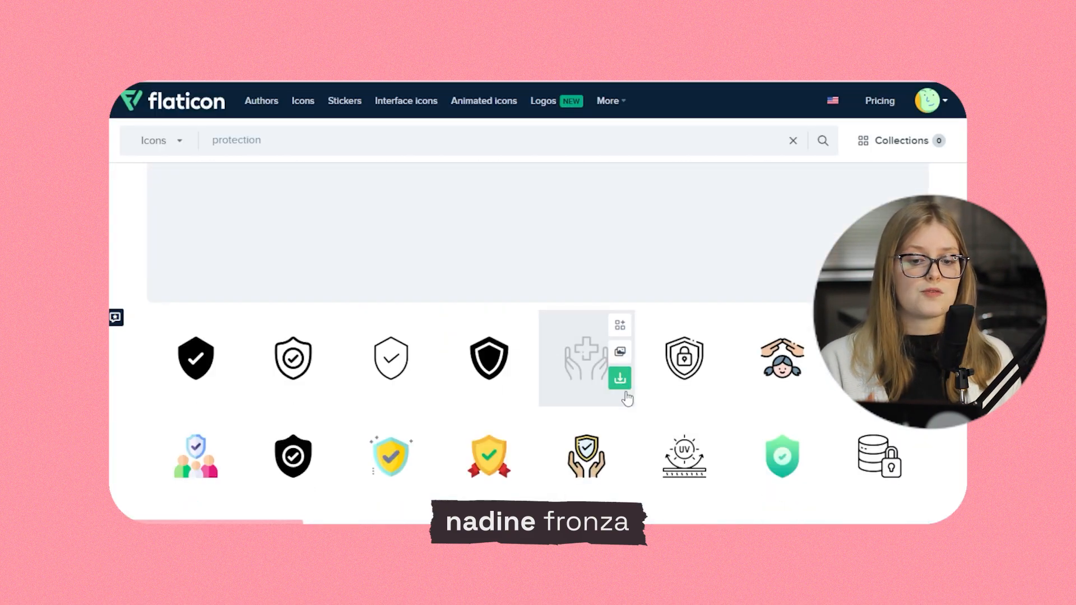
{"action": "left_click", "coordinate": [620, 379]}
{"action": "left_click", "coordinate": [838, 211]}
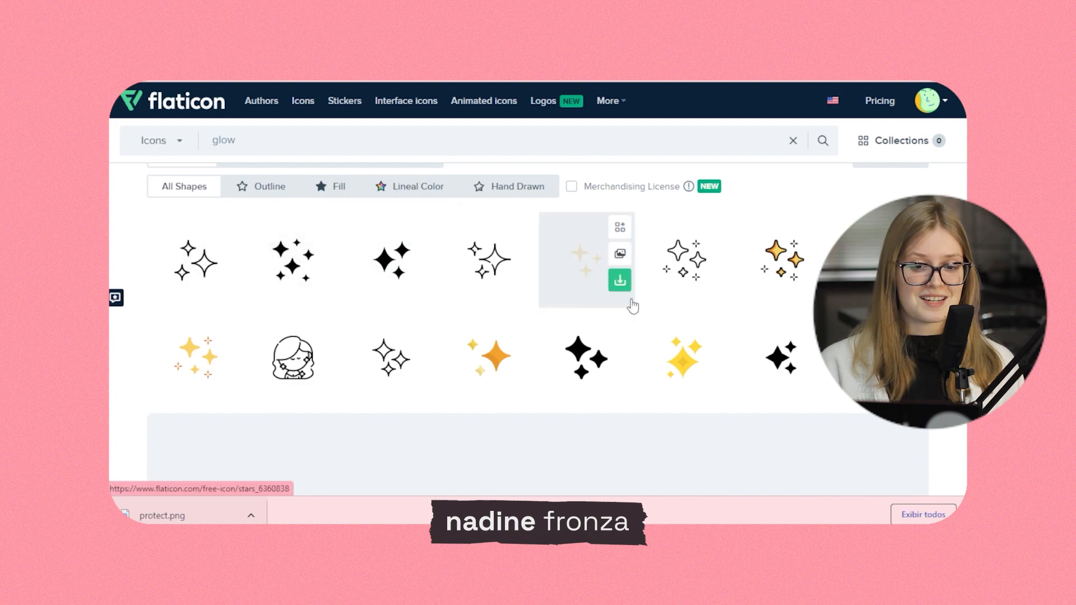
{"action": "left_click", "coordinate": [620, 280]}
Search Flaticon for tooth and download the outlined tooth icon with sparkles
{"action": "left_click", "coordinate": [278, 146]}
{"action": "left_click_drag", "start_coordinate": [241, 143], "coordinate": [209, 147]}
{"action": "type", "text": "tooth"}
{"action": "key", "text": "Return"}
{"action": "scroll", "coordinate": [485, 306], "scroll_direction": "down", "scroll_amount": 3}
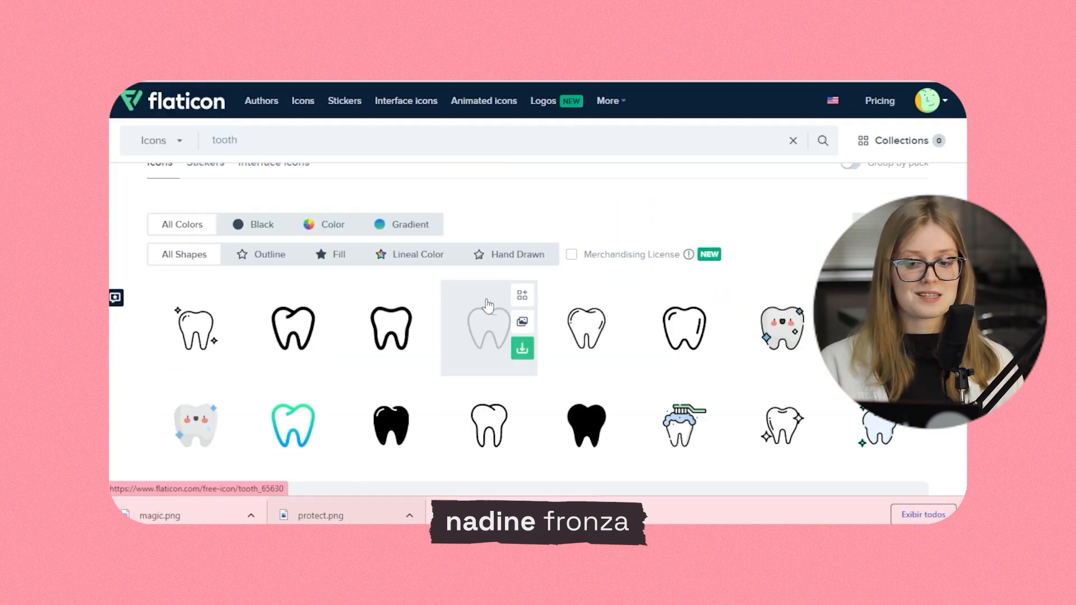
{"action": "left_click", "coordinate": [326, 378]}
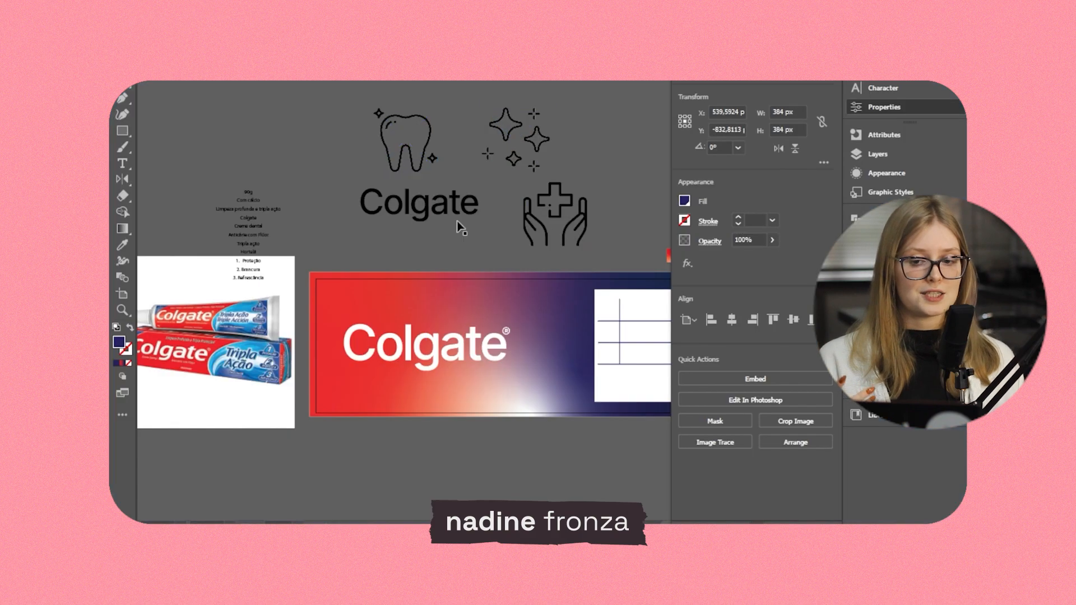
Find icons for hortelã on Flaticon and download the outlined mint leaf
{"action": "left_click", "coordinate": [456, 221]}
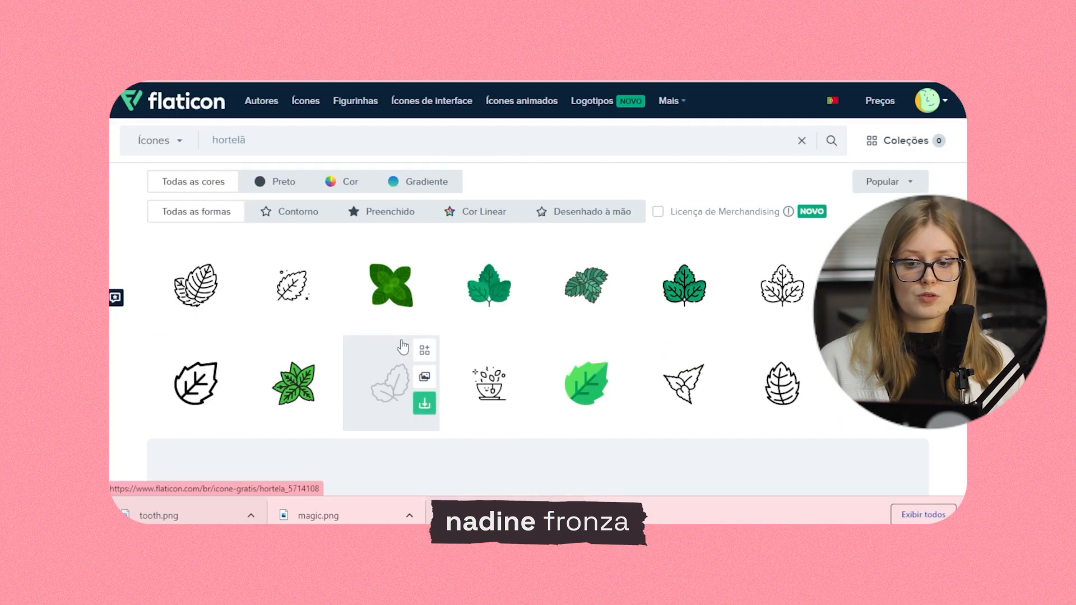
{"action": "left_click", "coordinate": [425, 402]}
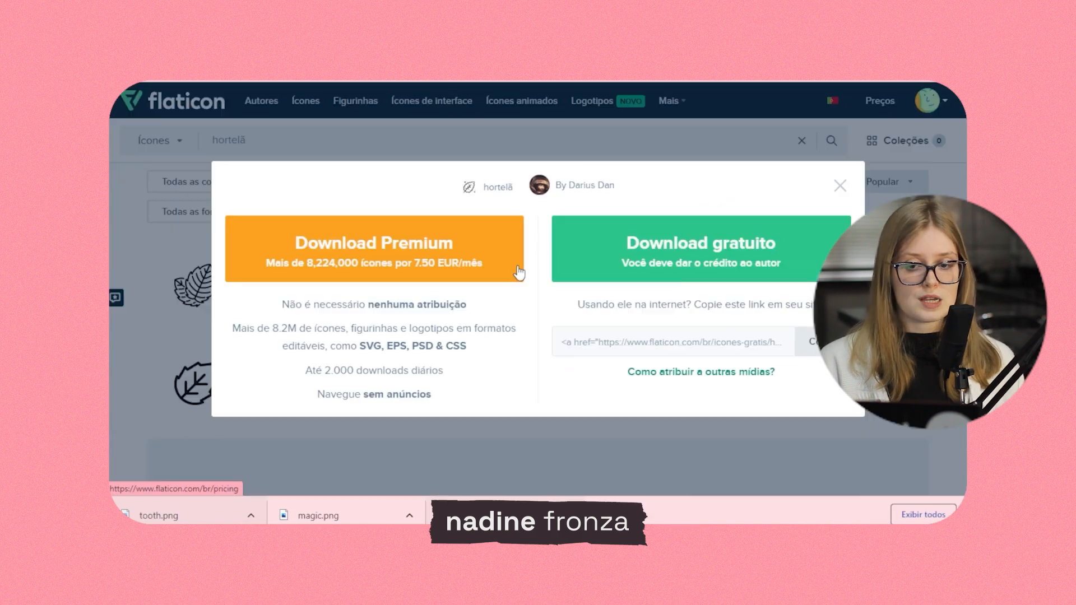
{"action": "left_click", "coordinate": [327, 238]}
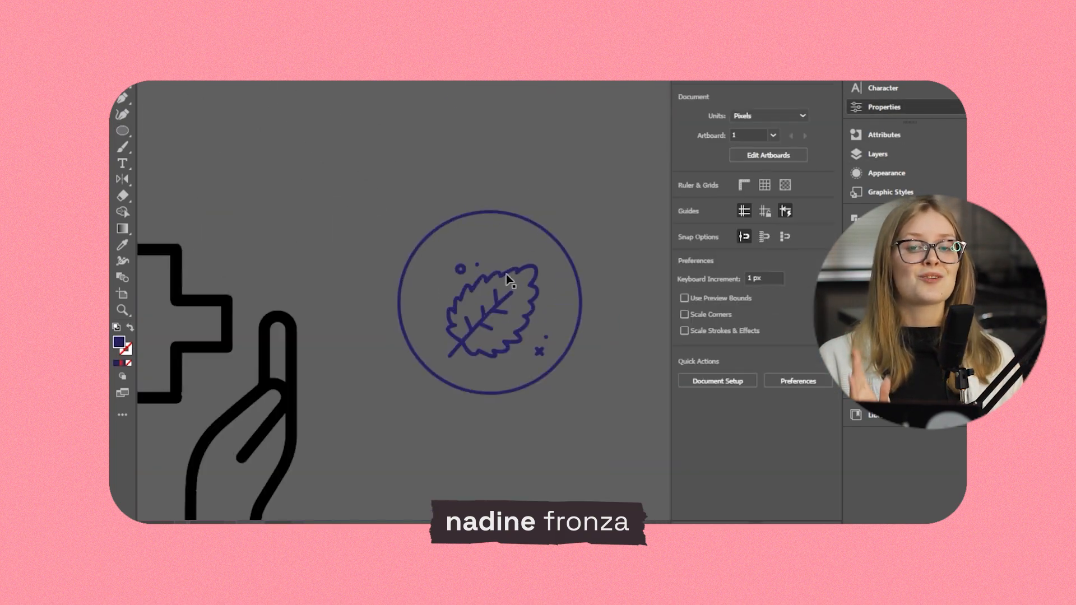
Arrange the leaf, hands-with-cross, tooth and wind icons above the label in a row of equal navy circles
{"action": "left_click_drag", "start_coordinate": [507, 274], "coordinate": [561, 351]}
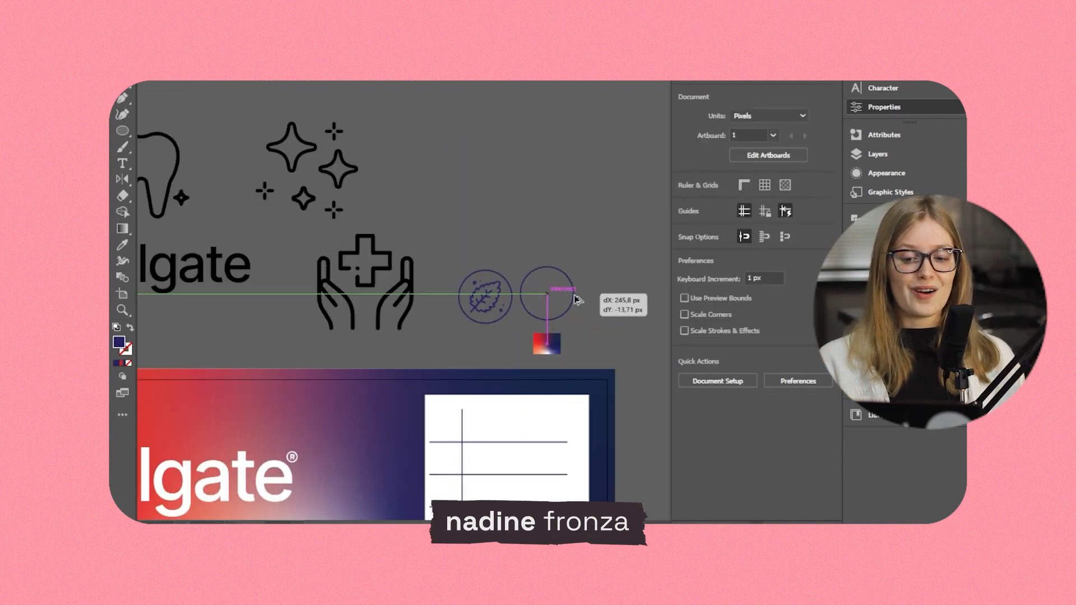
{"action": "left_click_drag", "start_coordinate": [564, 294], "coordinate": [557, 305]}
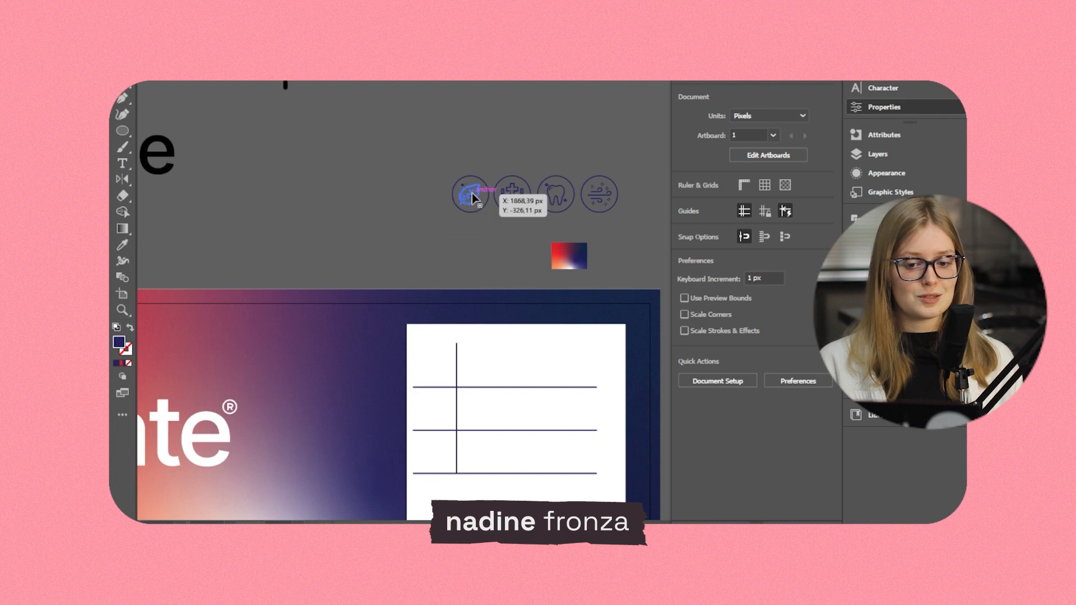
{"action": "left_click", "coordinate": [472, 193]}
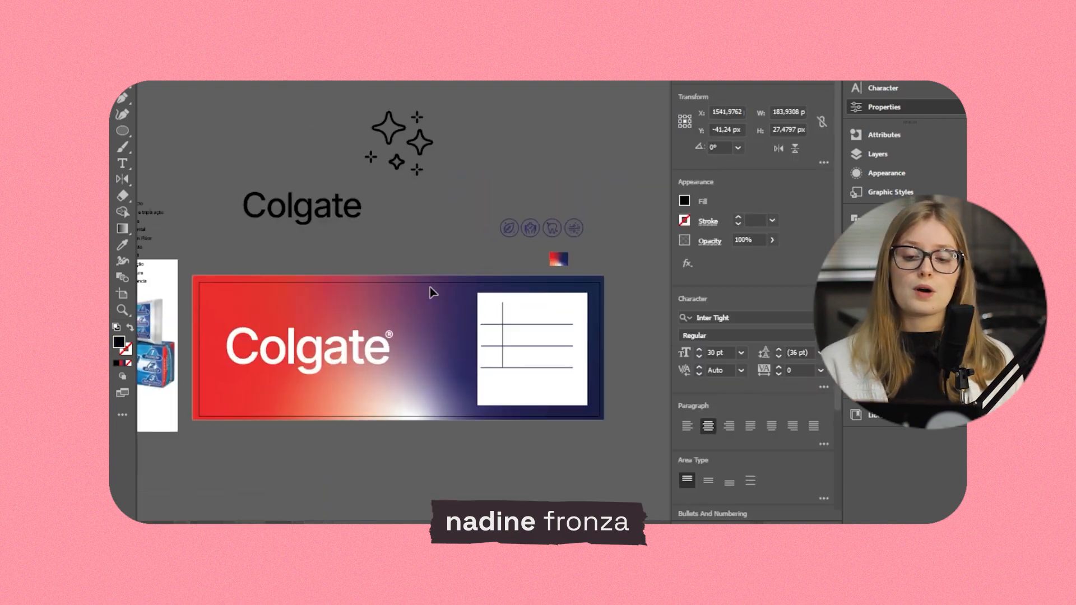
Move the benefit text list onto the label and stack the hands, tooth and wind icons in the white panel's narrow column
{"action": "scroll", "coordinate": [432, 288], "scroll_direction": "down", "scroll_amount": 2}
{"action": "left_click_drag", "start_coordinate": [282, 273], "coordinate": [385, 288]}
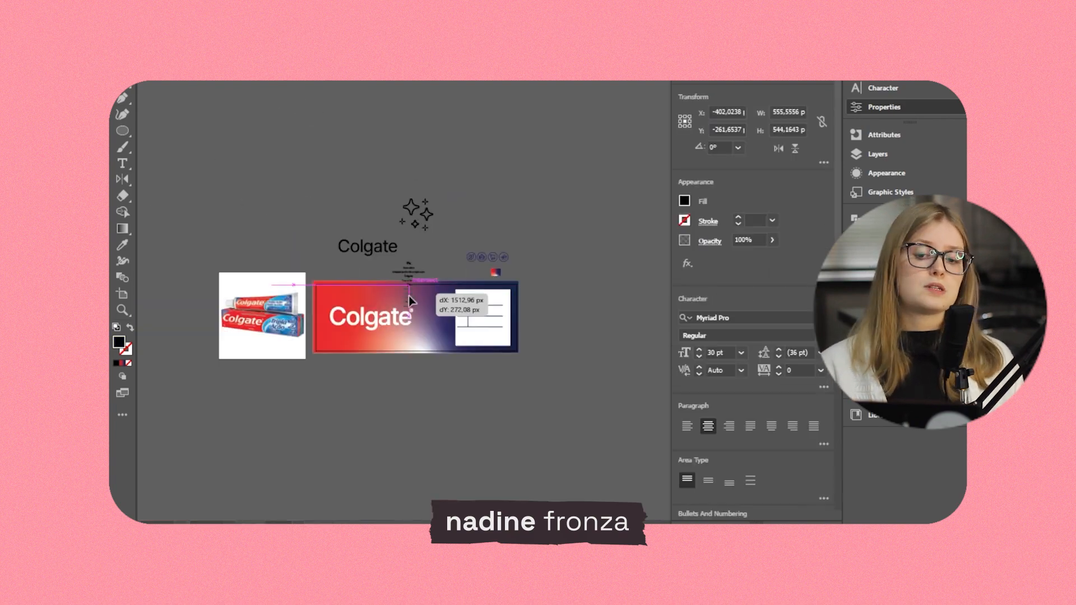
{"action": "left_click_drag", "start_coordinate": [508, 296], "coordinate": [508, 276]}
{"action": "left_click_drag", "start_coordinate": [471, 119], "coordinate": [199, 395]}
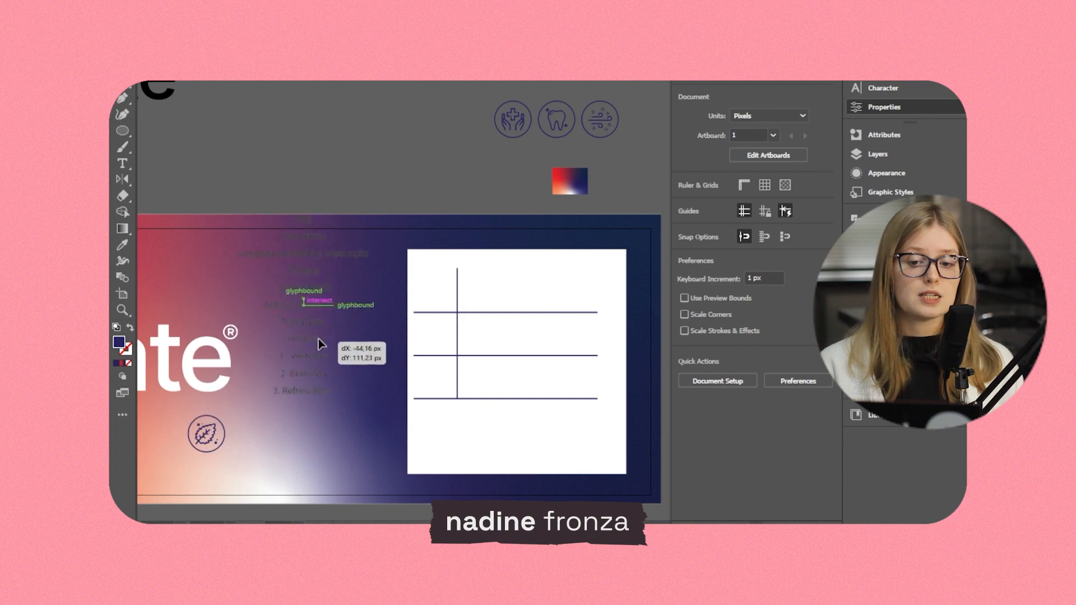
{"action": "left_click_drag", "start_coordinate": [555, 116], "coordinate": [425, 360]}
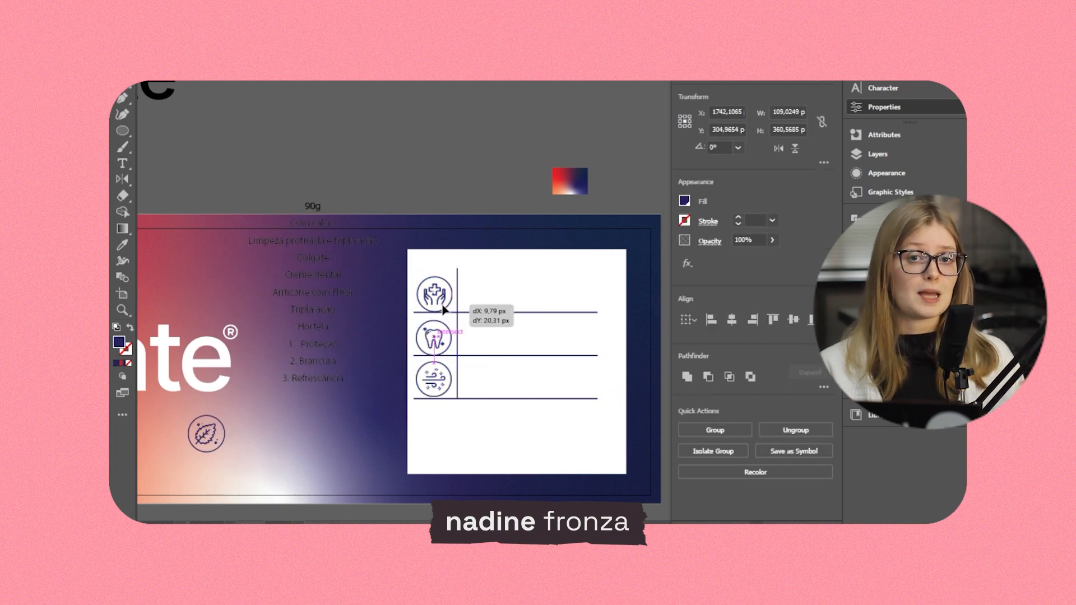
{"action": "left_click_drag", "start_coordinate": [443, 310], "coordinate": [443, 311]}
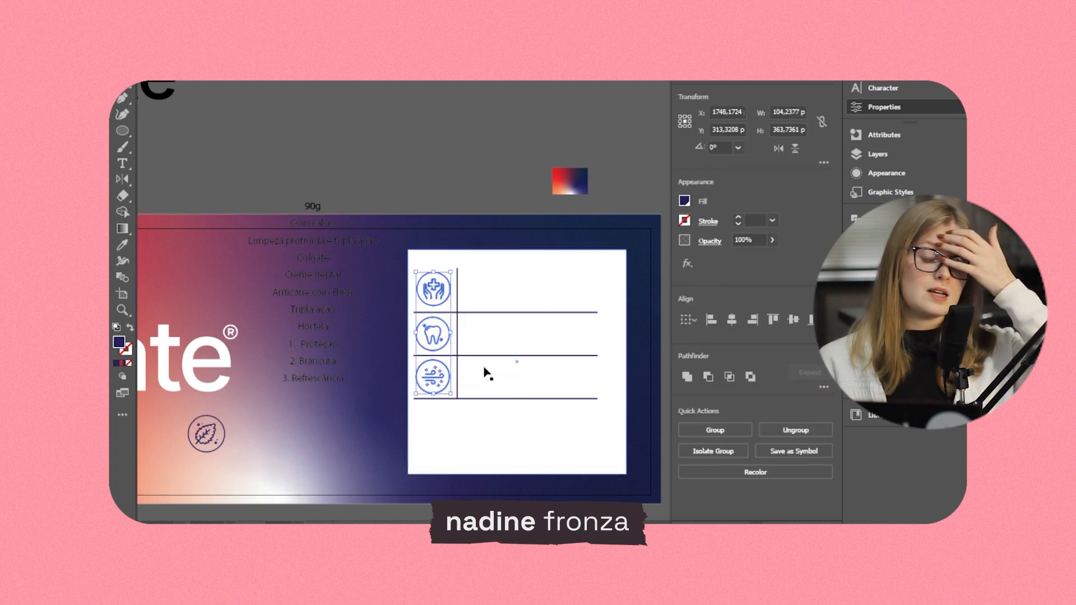
Place a horizontal dividing line above the panel's first row and scale the three icons down to fit their cells
{"action": "left_click", "coordinate": [486, 374]}
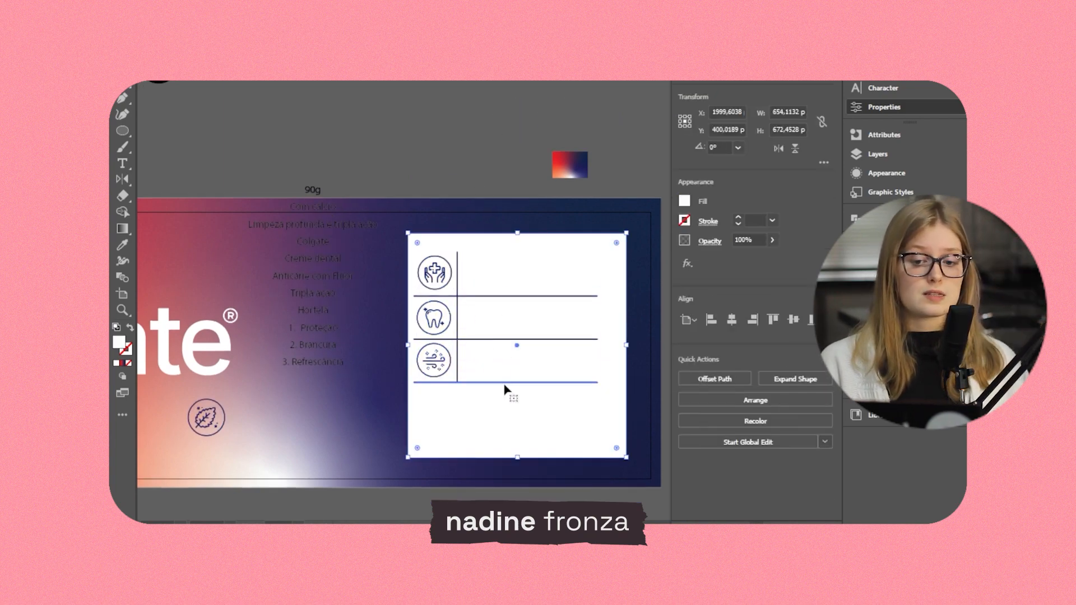
{"action": "left_click_drag", "start_coordinate": [507, 387], "coordinate": [526, 256]}
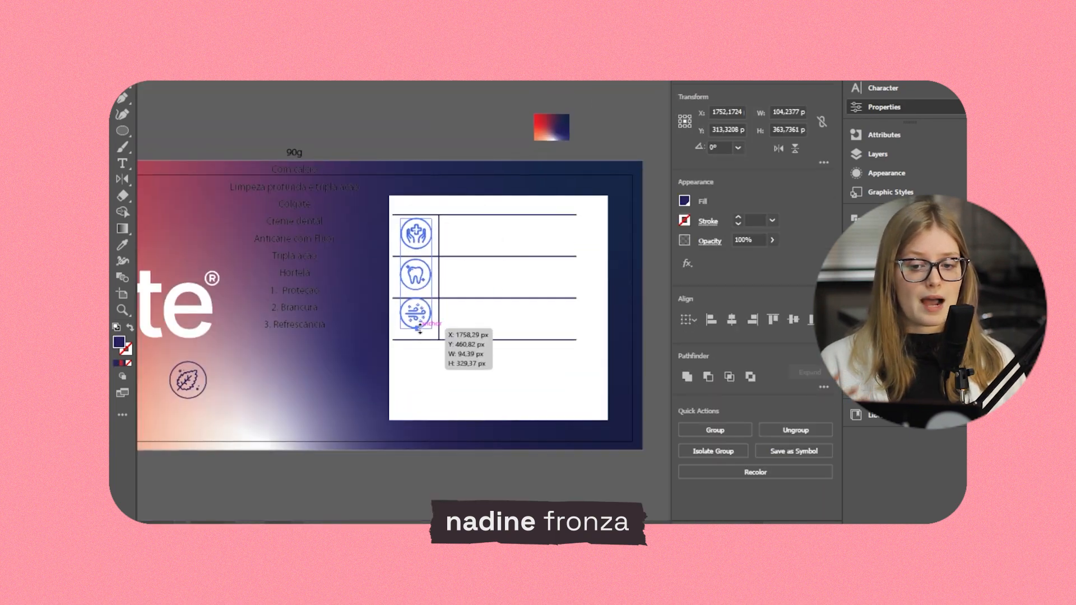
{"action": "left_click", "coordinate": [553, 238]}
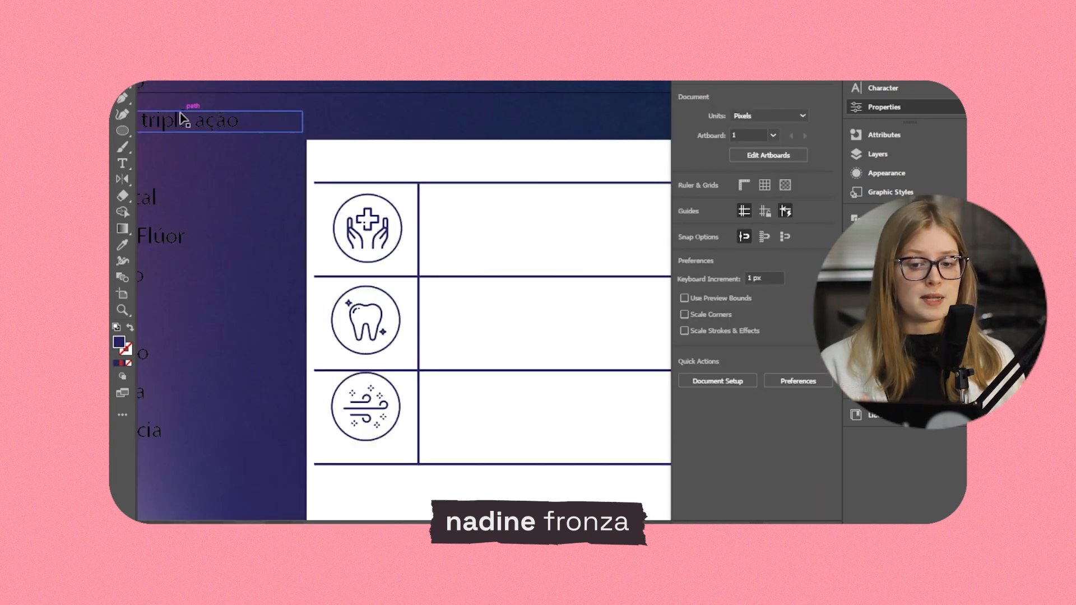
{"action": "left_click", "coordinate": [366, 228]}
{"action": "right_click", "coordinate": [401, 133]}
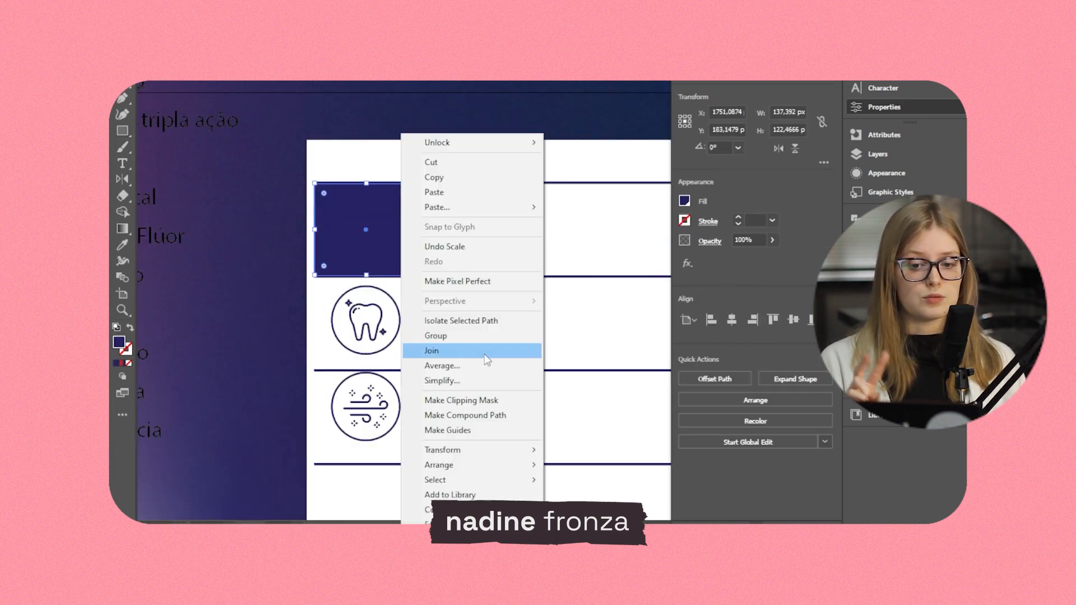
{"action": "key", "text": "Escape"}
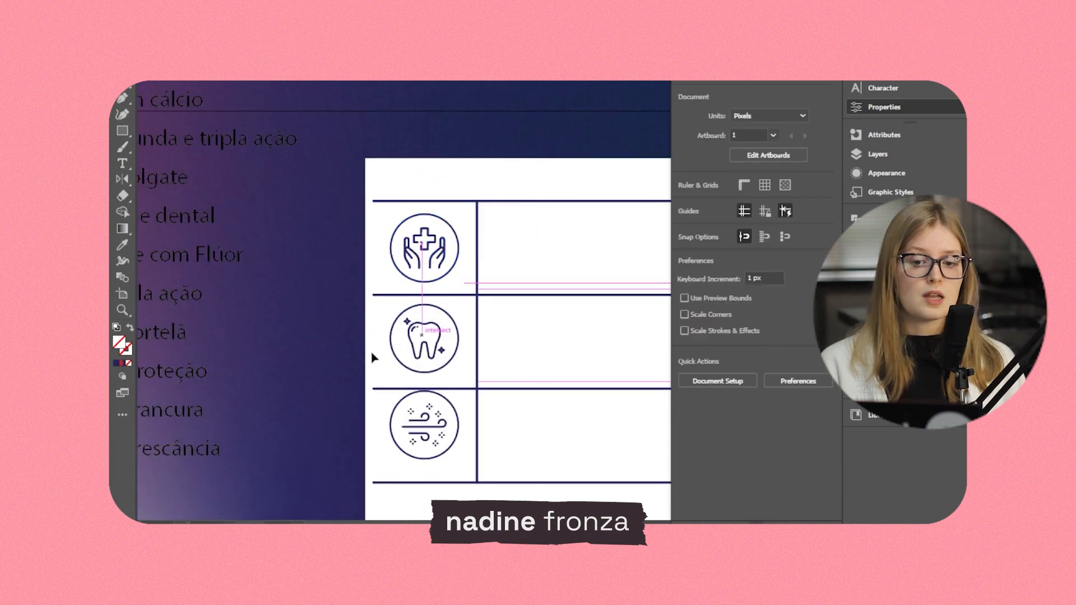
Shrink the three circled icons a little more and centre each one in its table cell
{"action": "left_click_drag", "start_coordinate": [425, 343], "coordinate": [426, 282]}
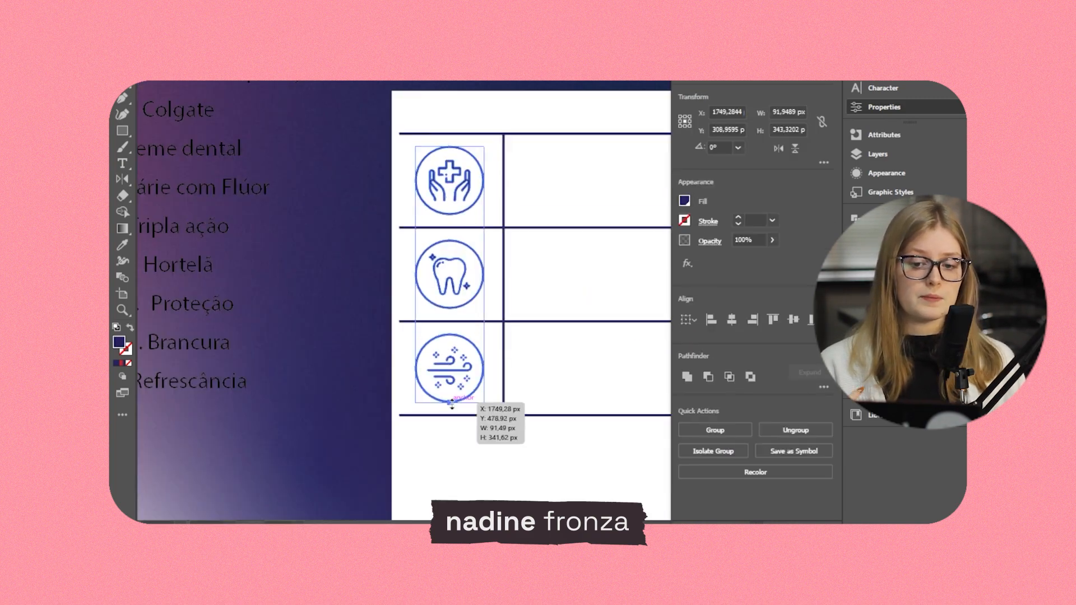
{"action": "left_click_drag", "start_coordinate": [447, 182], "coordinate": [471, 185]}
{"action": "left_click", "coordinate": [449, 370]}
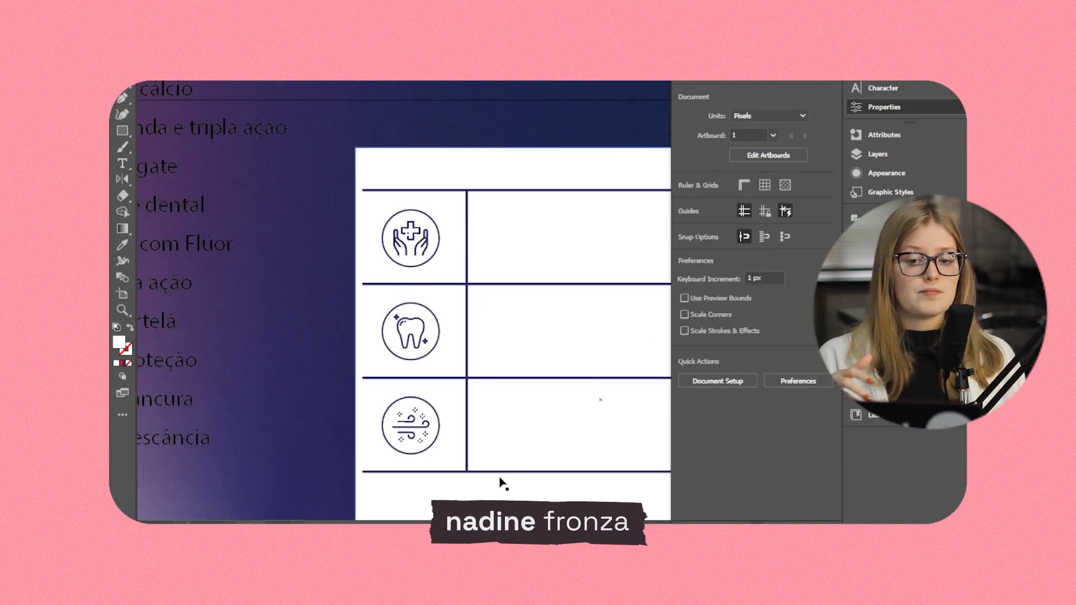
{"action": "left_click", "coordinate": [440, 337]}
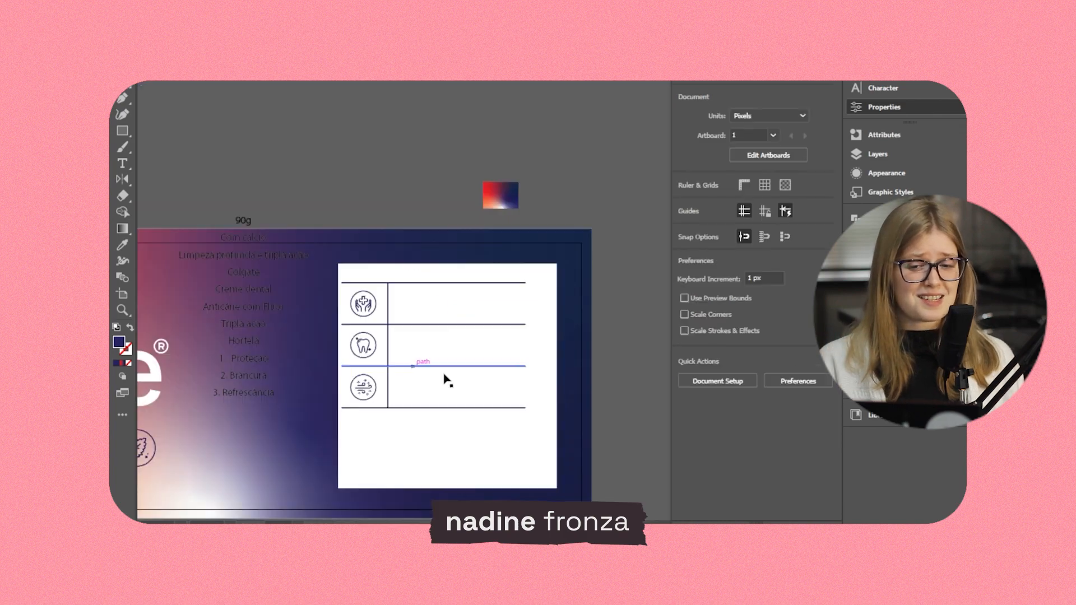
{"action": "left_click", "coordinate": [447, 380]}
Draw a circle about 40.5 px wide over the hands icon's edge, fill it with the sampled gradient and copy it to the other icons
{"action": "left_click", "coordinate": [122, 130]}
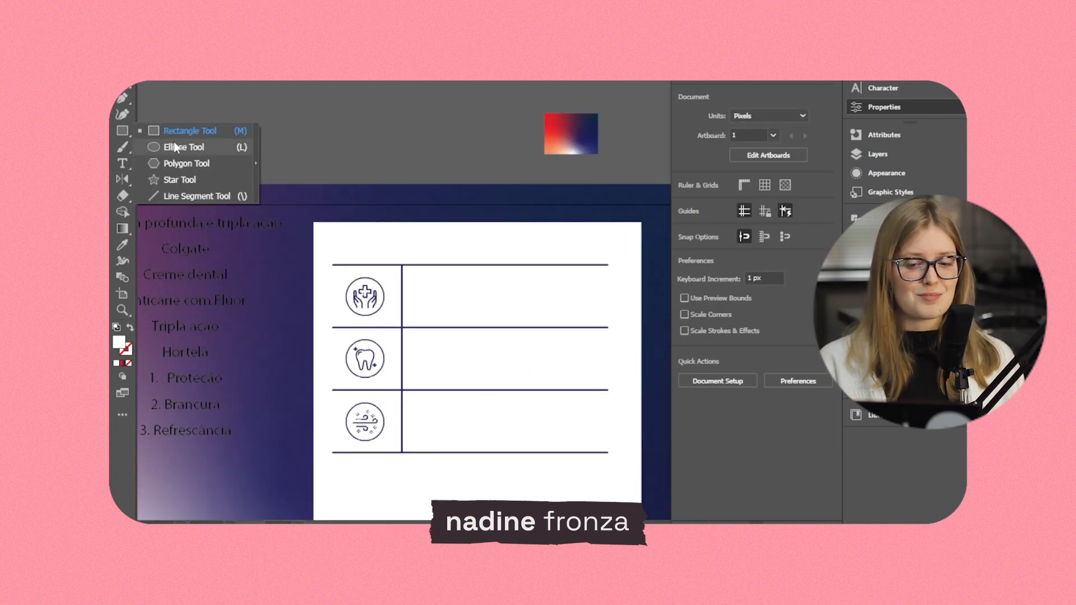
{"action": "left_click", "coordinate": [179, 148]}
{"action": "left_click_drag", "start_coordinate": [422, 290], "coordinate": [444, 311]}
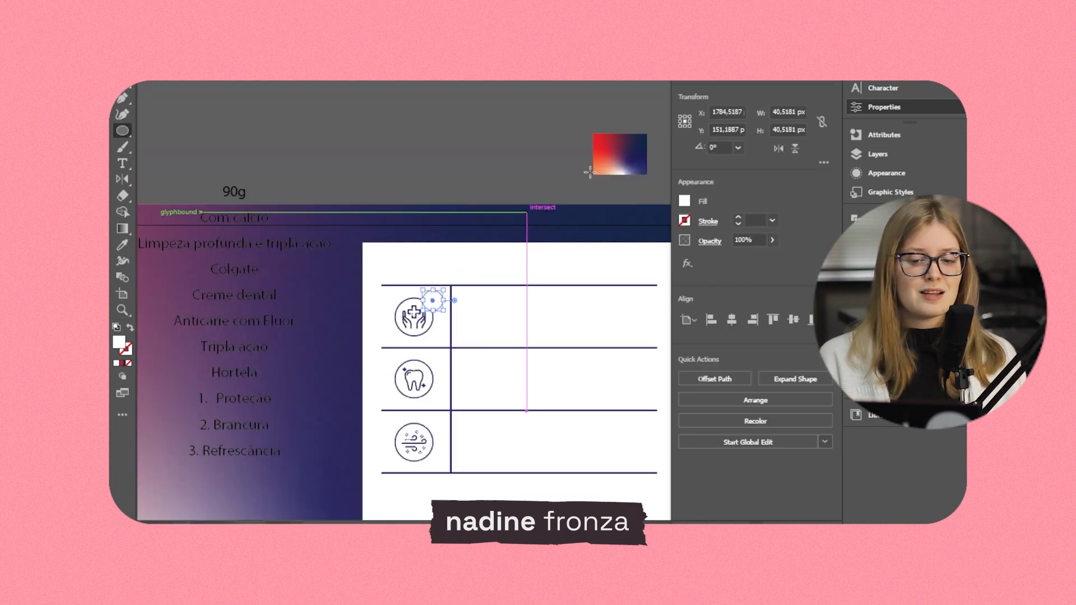
{"action": "key", "text": "i"}
{"action": "left_click", "coordinate": [590, 172]}
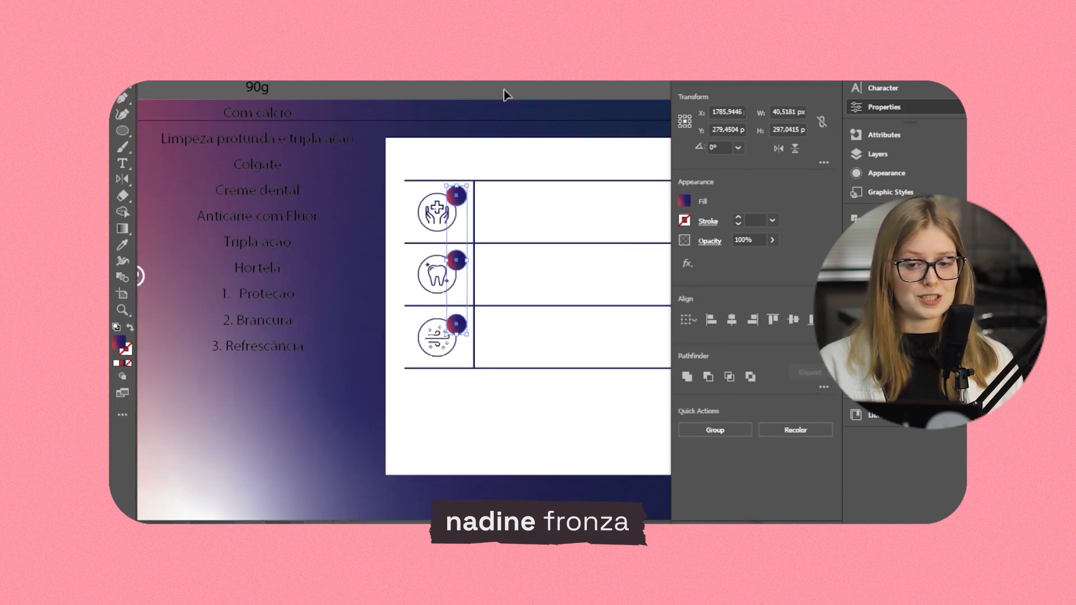
{"action": "left_click", "coordinate": [506, 96]}
Lower the gradient badges slightly and nudge the three circled icons left beneath them
{"action": "left_click", "coordinate": [455, 203]}
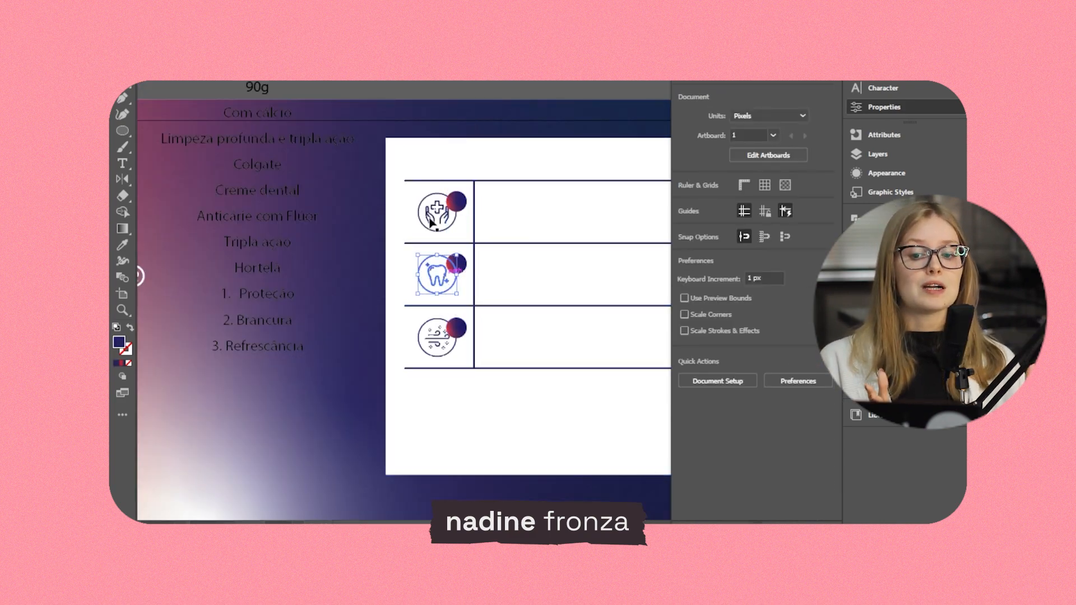
{"action": "left_click", "coordinate": [432, 223], "text": "shift"}
{"action": "left_click", "coordinate": [438, 338], "text": "shift"}
{"action": "key", "text": "Left"}
{"action": "key", "text": "Left"}
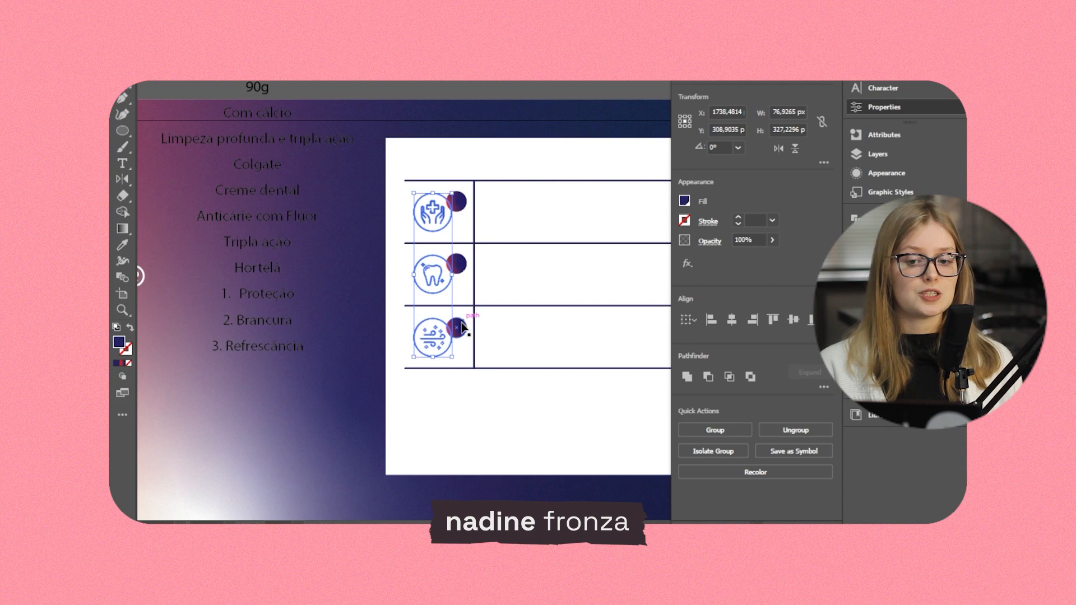
{"action": "left_click", "coordinate": [514, 80]}
Add a white "1" in Inter Tight Black Italic, 32.15 pt, and centre it on the hands icon's gradient badge
{"action": "scroll", "coordinate": [468, 215], "scroll_direction": "down", "scroll_amount": 2}
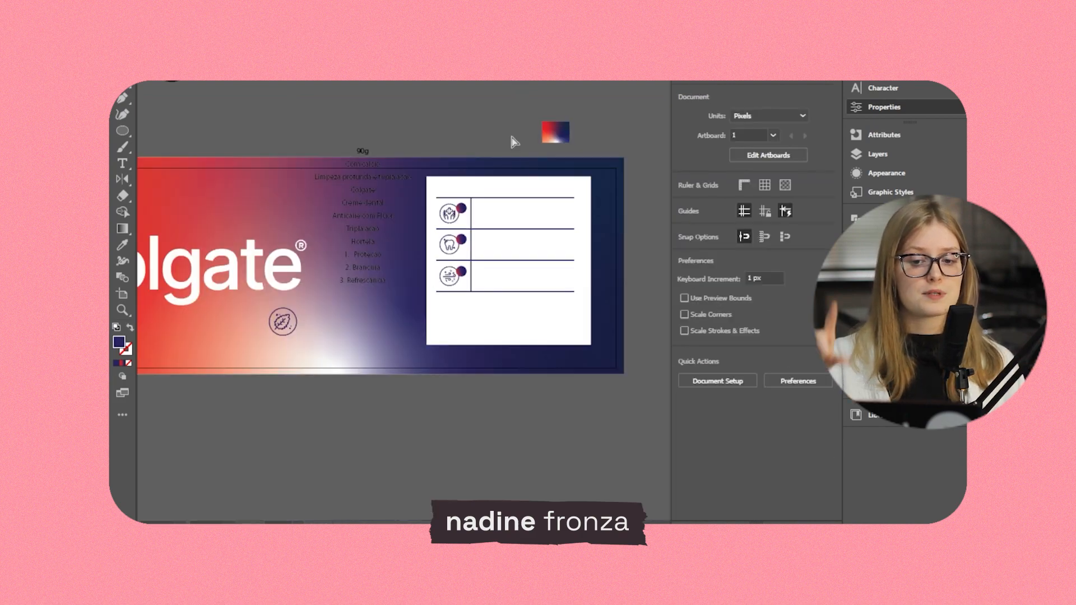
{"action": "scroll", "coordinate": [544, 280], "scroll_direction": "up", "scroll_amount": 1}
{"action": "scroll", "coordinate": [465, 228], "scroll_direction": "up", "scroll_amount": 3}
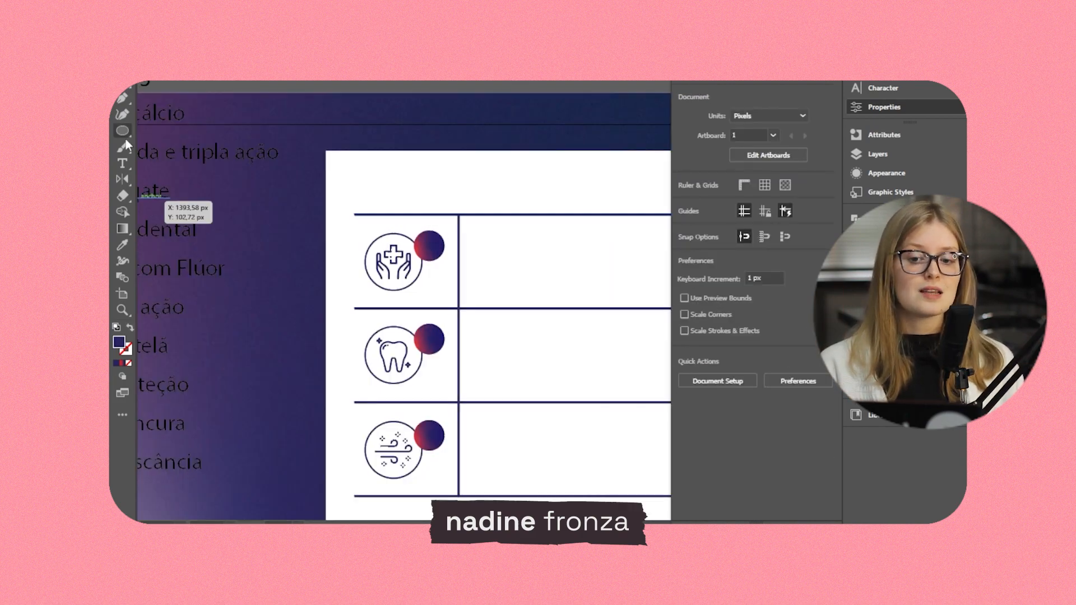
{"action": "left_click", "coordinate": [123, 163]}
{"action": "left_click", "coordinate": [426, 246]}
{"action": "type", "text": "1"}
{"action": "left_click_drag", "start_coordinate": [476, 263], "coordinate": [428, 253]}
{"action": "key", "text": "u"}
{"action": "left_click", "coordinate": [525, 241]}
{"action": "key", "text": "ctrl+z"}
{"action": "key", "text": "v"}
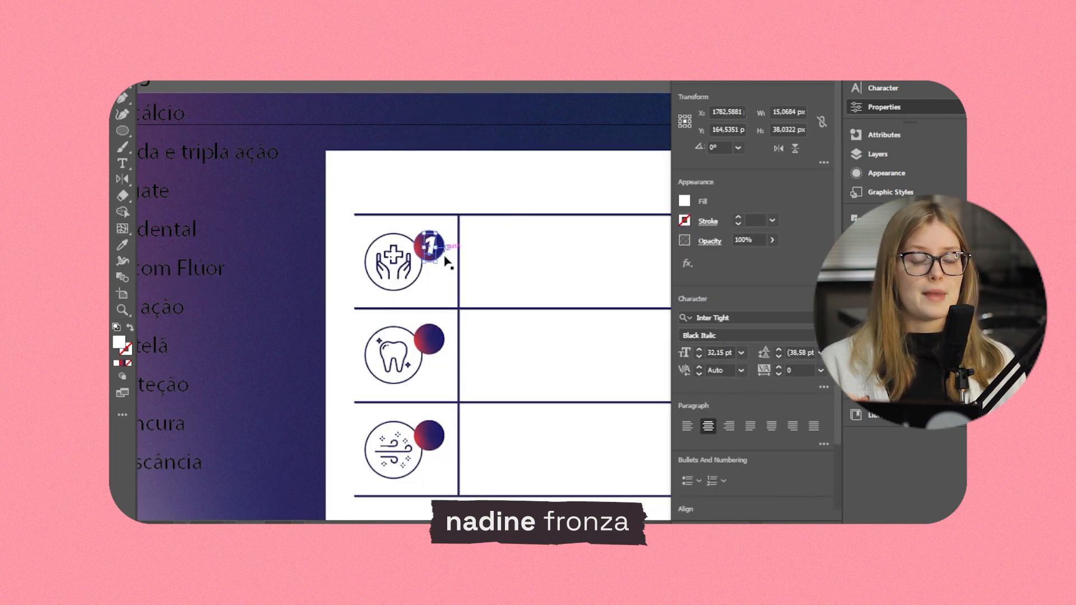
{"action": "scroll", "coordinate": [437, 254], "scroll_direction": "up", "scroll_amount": 3}
{"action": "left_click_drag", "start_coordinate": [416, 259], "coordinate": [410, 259]}
{"action": "scroll", "coordinate": [451, 201], "scroll_direction": "down", "scroll_amount": 3}
Copy the number onto the tooth and wind badges and change the copies to "2" and "3"
{"action": "left_click_drag", "start_coordinate": [445, 212], "coordinate": [442, 303]}
{"action": "key", "text": "t"}
{"action": "scroll", "coordinate": [442, 301], "scroll_direction": "up", "scroll_amount": 3}
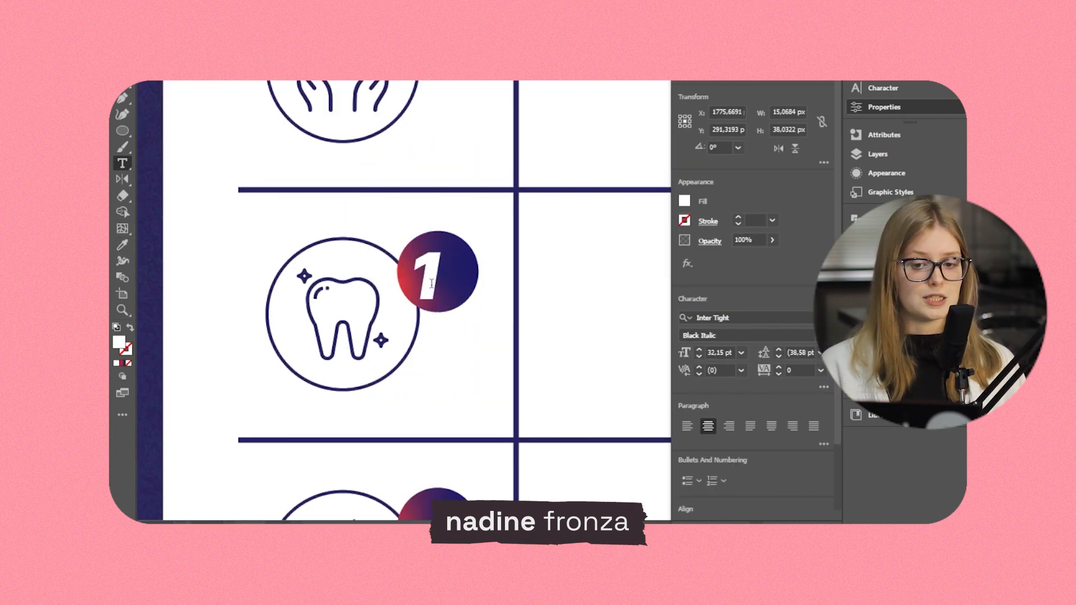
{"action": "left_click", "coordinate": [474, 283]}
{"action": "scroll", "coordinate": [479, 284], "scroll_direction": "down", "scroll_amount": 4}
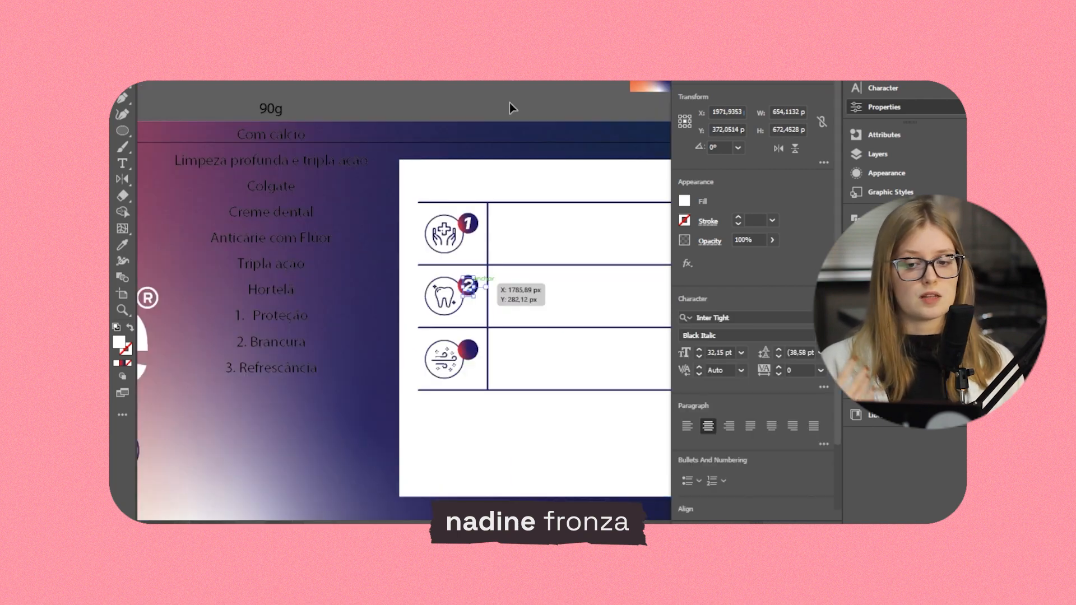
{"action": "left_click", "coordinate": [479, 329]}
{"action": "scroll", "coordinate": [478, 329], "scroll_direction": "up", "scroll_amount": 2}
{"action": "left_click_drag", "start_coordinate": [466, 229], "coordinate": [468, 355]}
{"action": "double_click", "coordinate": [469, 355]}
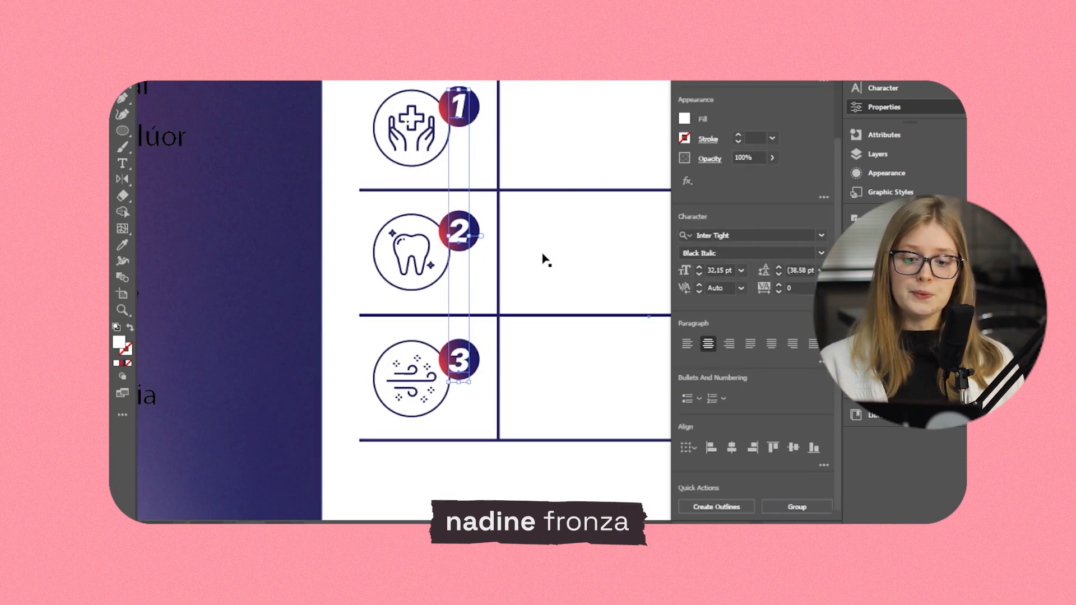
Align the numbers 2 and 3 with the centres of their gradient badges
{"action": "left_click", "coordinate": [475, 239]}
{"action": "left_click", "coordinate": [460, 232]}
{"action": "left_click", "coordinate": [475, 238]}
{"action": "left_click", "coordinate": [459, 232]}
{"action": "left_click", "coordinate": [475, 241]}
{"action": "left_click", "coordinate": [477, 356]}
{"action": "left_click", "coordinate": [460, 360]}
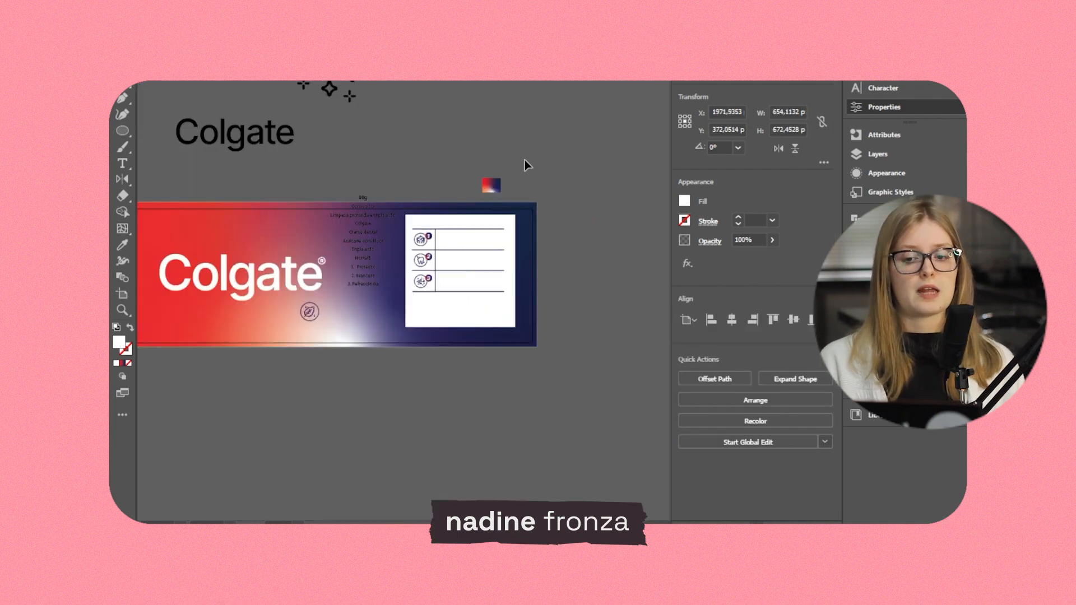
Add the navy text "Proteção" beside the hands icon in the table's first row
{"action": "scroll", "coordinate": [525, 159], "scroll_direction": "up", "scroll_amount": 4}
{"action": "left_click", "coordinate": [389, 327]}
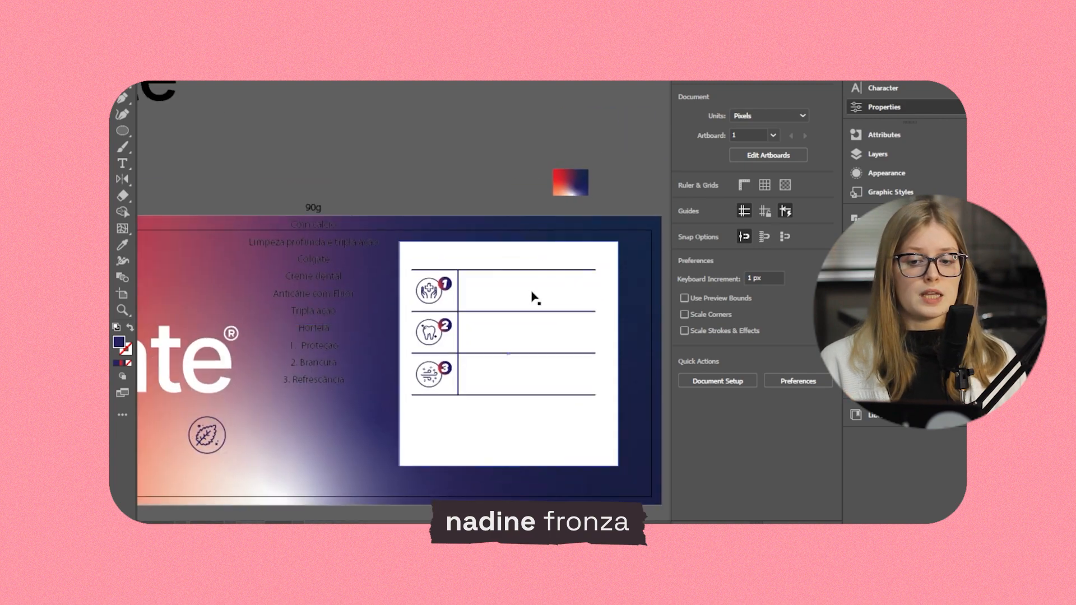
{"action": "type", "text": "Colgate"}
{"action": "left_click_drag", "start_coordinate": [514, 249], "coordinate": [514, 356]}
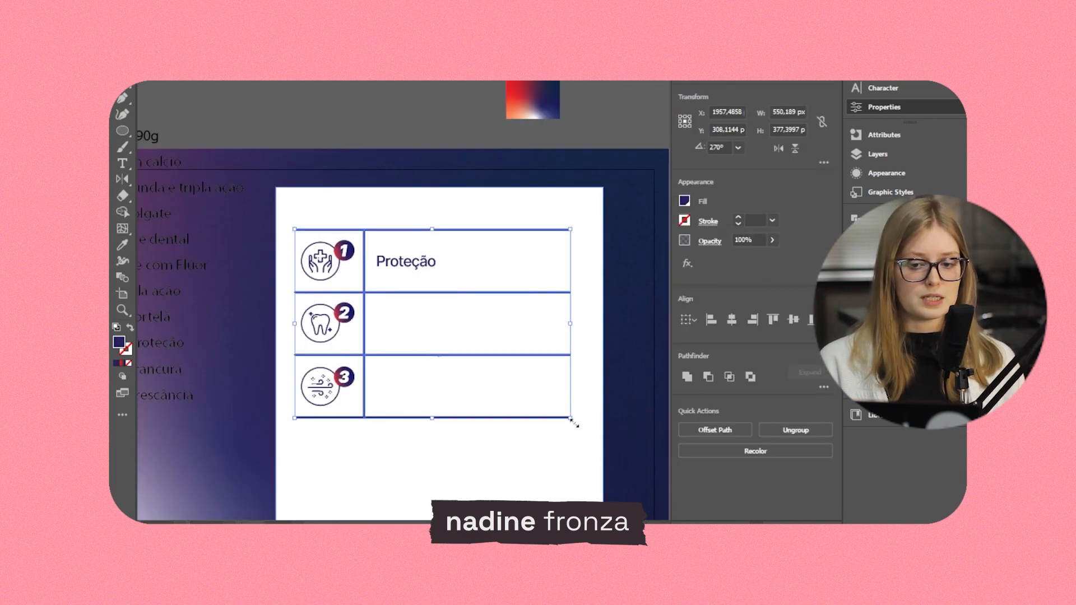
Fit the white panel closely around the table and fill its rows with Proteção, Brancura and Refrescância in Inter Tight Medium, 40 pt
{"action": "left_click", "coordinate": [461, 250]}
{"action": "left_click", "coordinate": [323, 261]}
{"action": "left_click", "coordinate": [343, 255]}
{"action": "left_click", "coordinate": [342, 319], "text": "shift"}
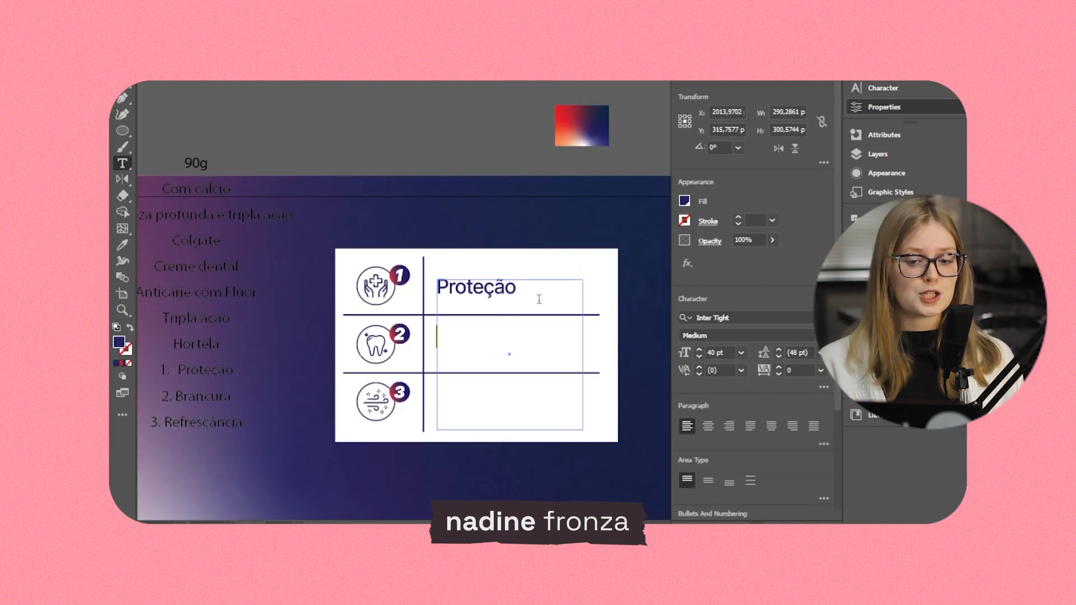
{"action": "left_click", "coordinate": [778, 368]}
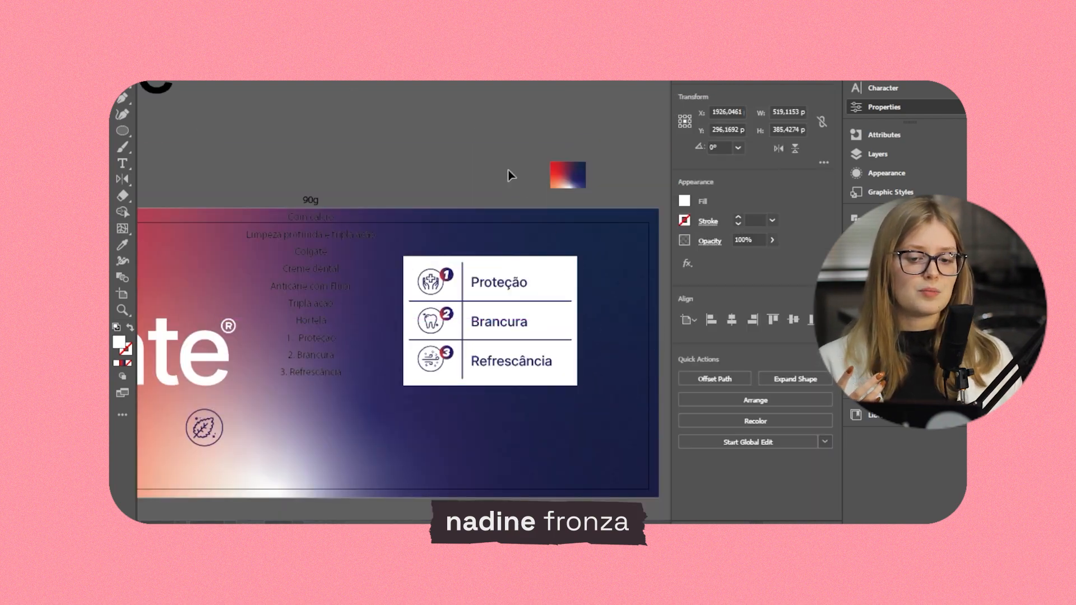
Group the icons with their numbered badges and align the table contents within the white panel
{"action": "left_click", "coordinate": [508, 170]}
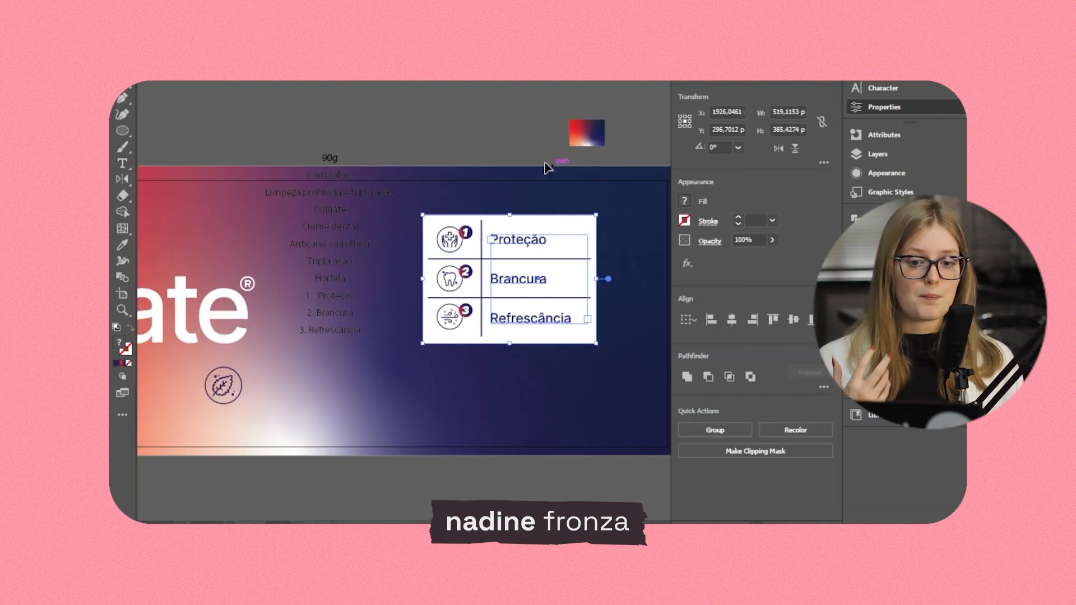
{"action": "left_click", "coordinate": [481, 235]}
{"action": "left_click", "coordinate": [451, 318]}
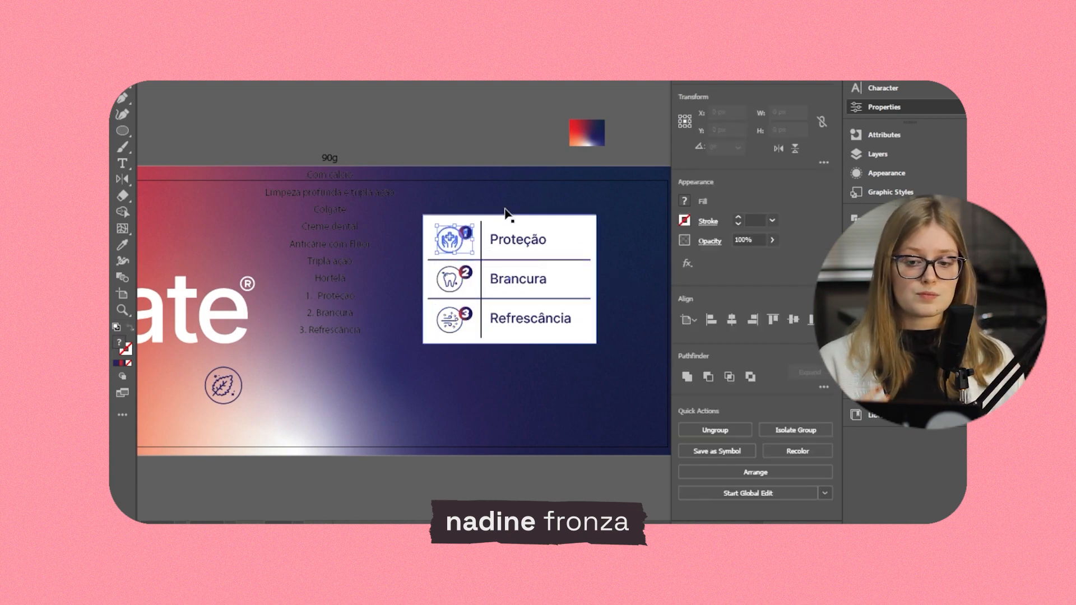
Chamfer the white panel's top-left and bottom-right corners by about 32 px
{"action": "left_click", "coordinate": [560, 329]}
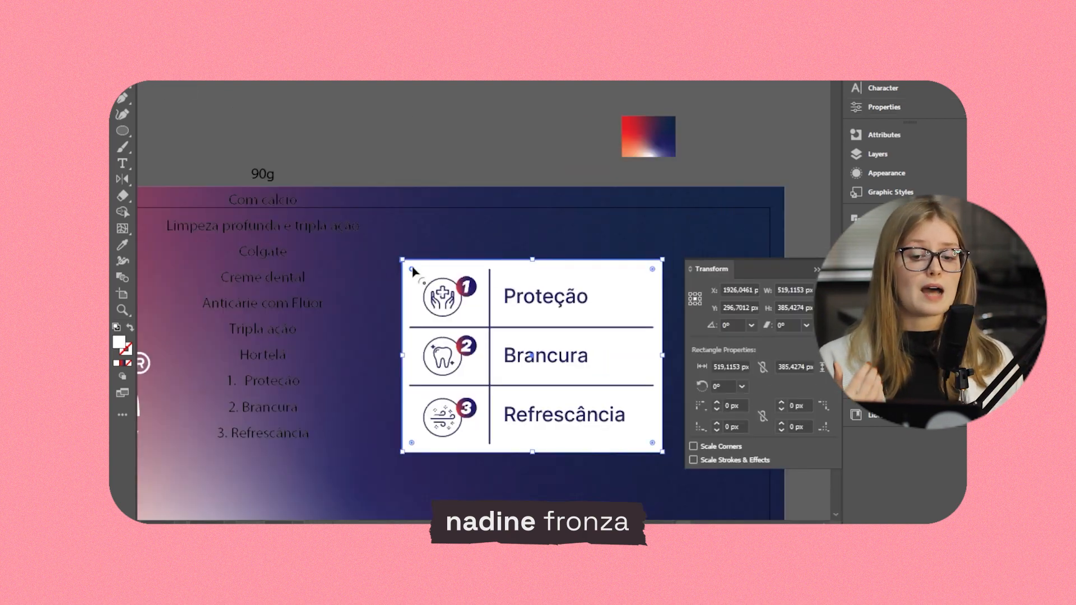
{"action": "left_click", "coordinate": [717, 402]}
{"action": "left_click_drag", "start_coordinate": [415, 272], "coordinate": [418, 275]}
{"action": "left_click", "coordinate": [419, 276], "text": "alt"}
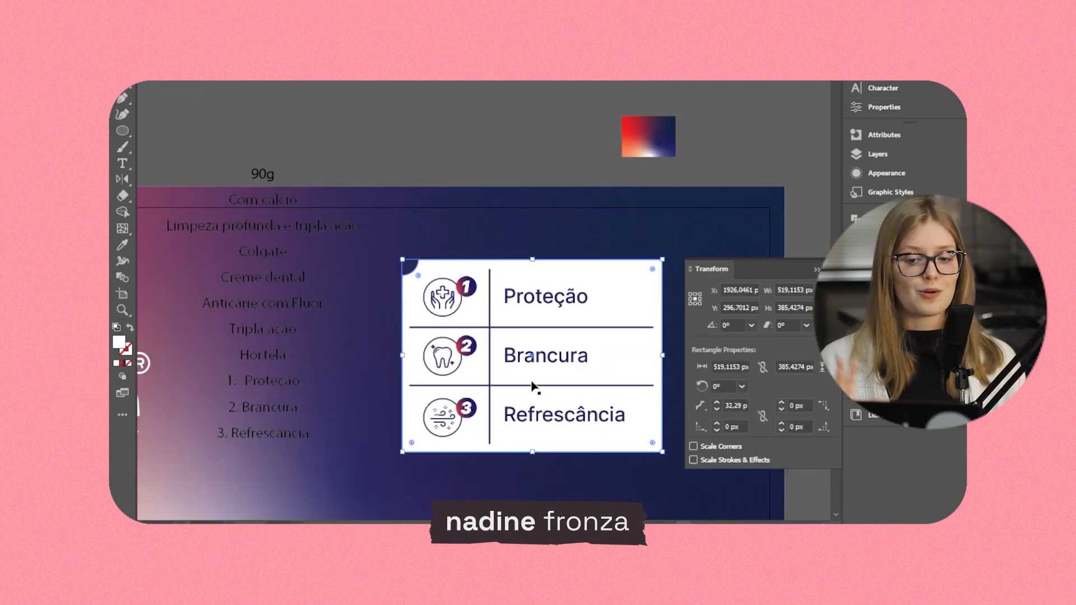
{"action": "left_click", "coordinate": [782, 430]}
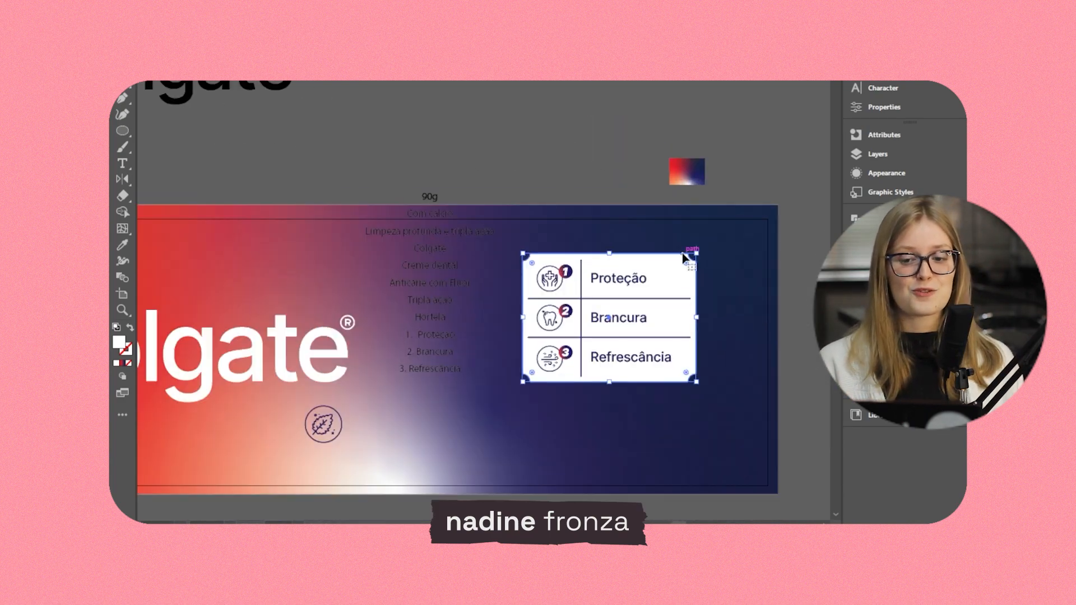
Place a white header bar of the panel's width just above the benefits panel and square off the panel's top-left corner
{"action": "left_click_drag", "start_coordinate": [617, 314], "coordinate": [617, 453]}
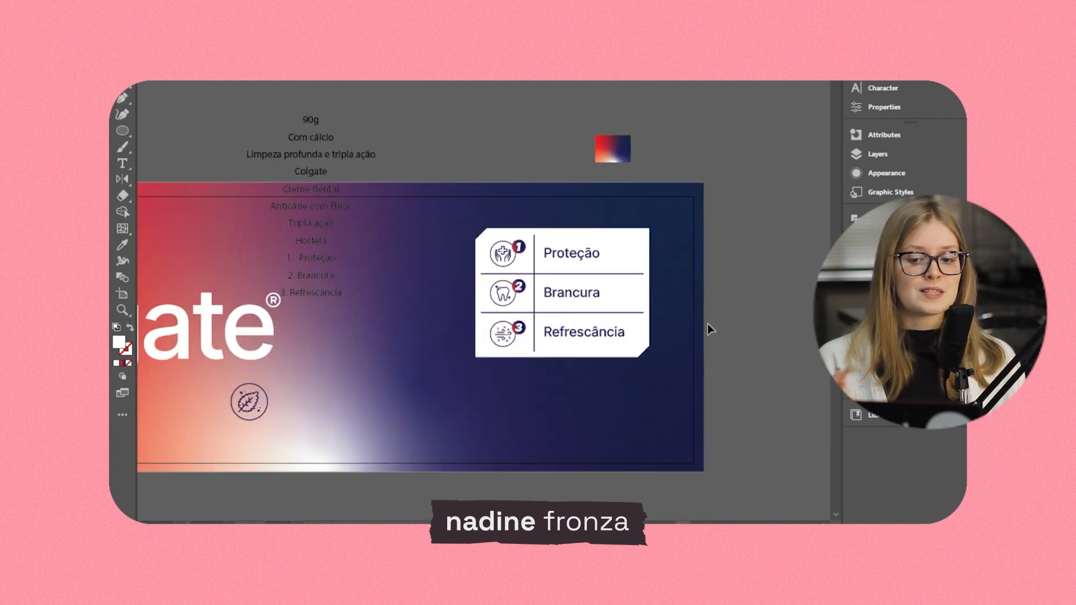
{"action": "left_click_drag", "start_coordinate": [476, 365], "coordinate": [644, 384]}
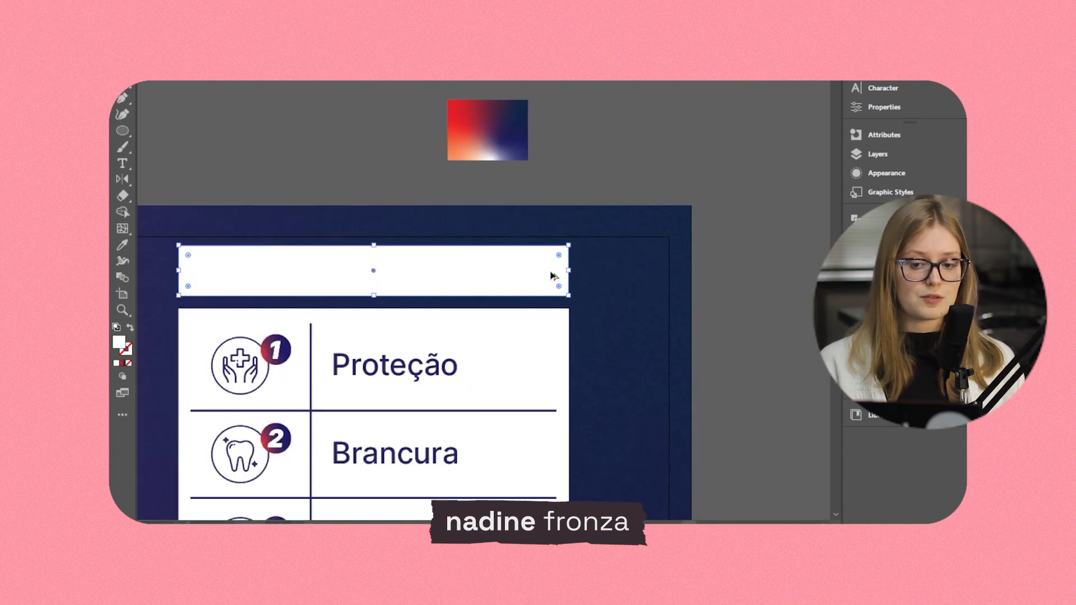
Move the header bar and benefits panel together to a lower position on the navy side of the packaging
{"action": "left_click_drag", "start_coordinate": [392, 287], "coordinate": [367, 287]}
{"action": "left_click_drag", "start_coordinate": [653, 277], "coordinate": [644, 318]}
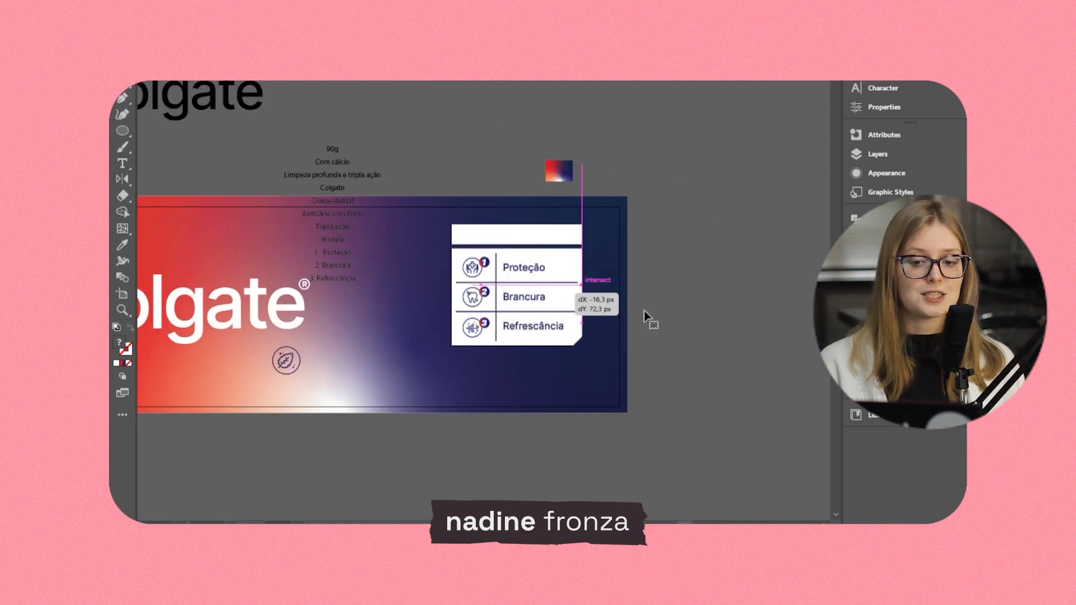
{"action": "left_click_drag", "start_coordinate": [552, 305], "coordinate": [555, 315]}
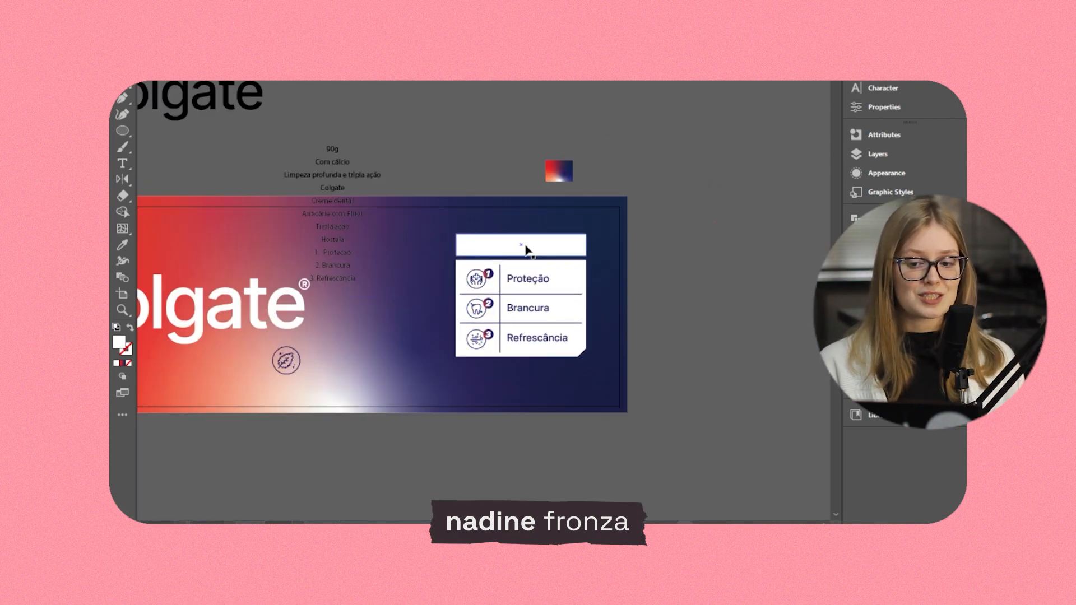
Add the navy title TRIPLA AÇÃO to the white header bar above the benefits panel
{"action": "key", "text": "ctrl+v"}
{"action": "right_click", "coordinate": [495, 250]}
{"action": "left_click_drag", "start_coordinate": [497, 245], "coordinate": [441, 246]}
{"action": "left_click", "coordinate": [728, 466]}
{"action": "double_click", "coordinate": [515, 246]}
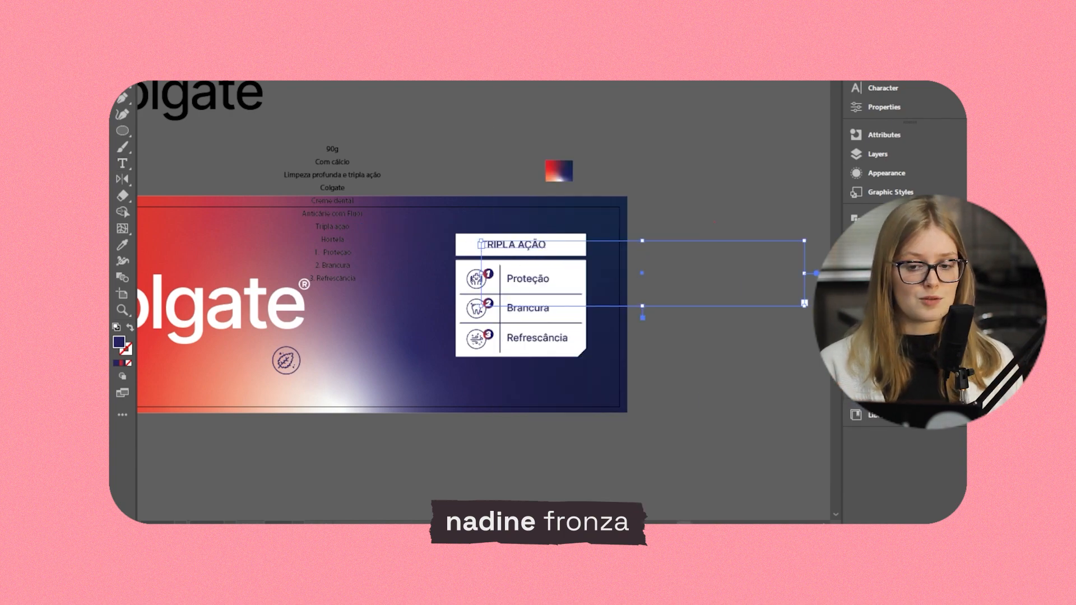
Fit the title's text box within the header bar and center the text at 54 pt with 50 tracking
{"action": "left_click_drag", "start_coordinate": [569, 252], "coordinate": [581, 251]}
{"action": "left_click", "coordinate": [878, 154]}
{"action": "left_click", "coordinate": [884, 106]}
{"action": "left_click", "coordinate": [701, 350]}
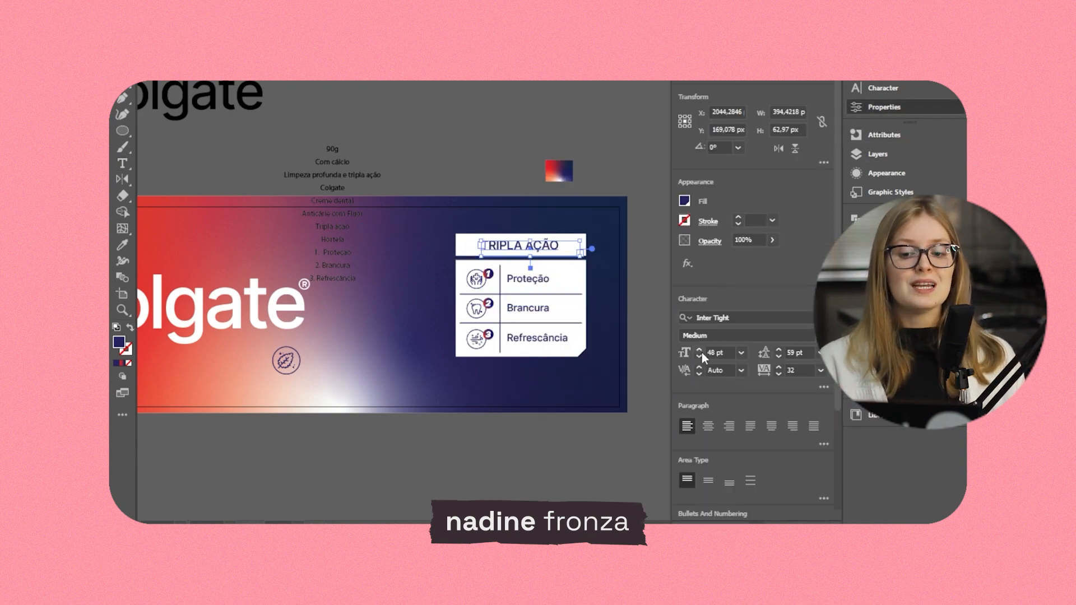
{"action": "left_click", "coordinate": [520, 140]}
{"action": "scroll", "coordinate": [617, 354], "scroll_direction": "down", "scroll_amount": 2}
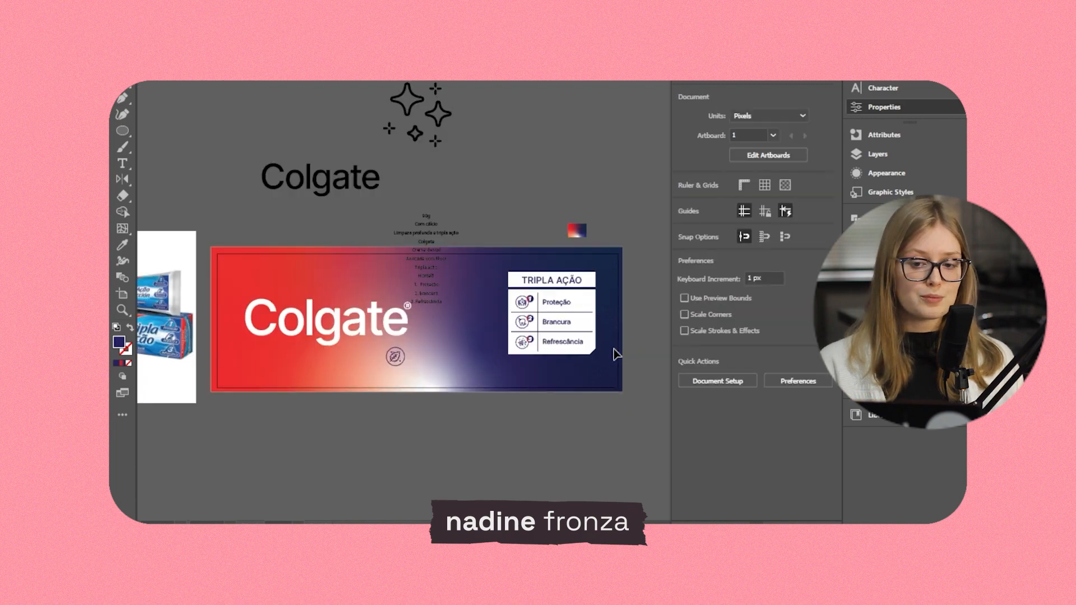
Place the leaf icon just below the benefits panel, color it white to match the header bar, and scale it down slightly
{"action": "scroll", "coordinate": [500, 385], "scroll_direction": "up", "scroll_amount": 1}
{"action": "scroll", "coordinate": [538, 444], "scroll_direction": "down", "scroll_amount": 1}
{"action": "scroll", "coordinate": [504, 440], "scroll_direction": "left", "scroll_amount": 1}
{"action": "scroll", "coordinate": [480, 435], "scroll_direction": "right", "scroll_amount": 1}
{"action": "scroll", "coordinate": [480, 435], "scroll_direction": "up", "scroll_amount": 1}
{"action": "scroll", "coordinate": [555, 359], "scroll_direction": "up", "scroll_amount": 2}
{"action": "left_click_drag", "start_coordinate": [508, 408], "coordinate": [506, 414]}
{"action": "key", "text": "i"}
{"action": "left_click", "coordinate": [525, 379]}
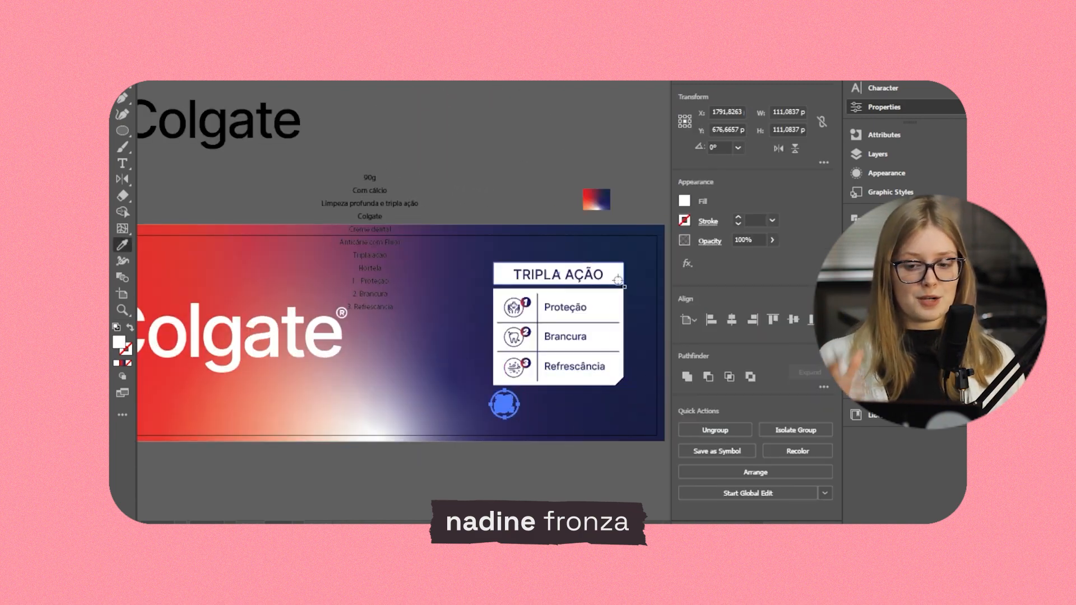
{"action": "key", "text": "v"}
{"action": "left_click", "coordinate": [538, 416]}
{"action": "scroll", "coordinate": [538, 416], "scroll_direction": "up", "scroll_amount": 3}
Retype the header title as Tripla Ação in Inter Tight Black Italic, 54 pt, and position it within the header bar
{"action": "left_click", "coordinate": [449, 382]}
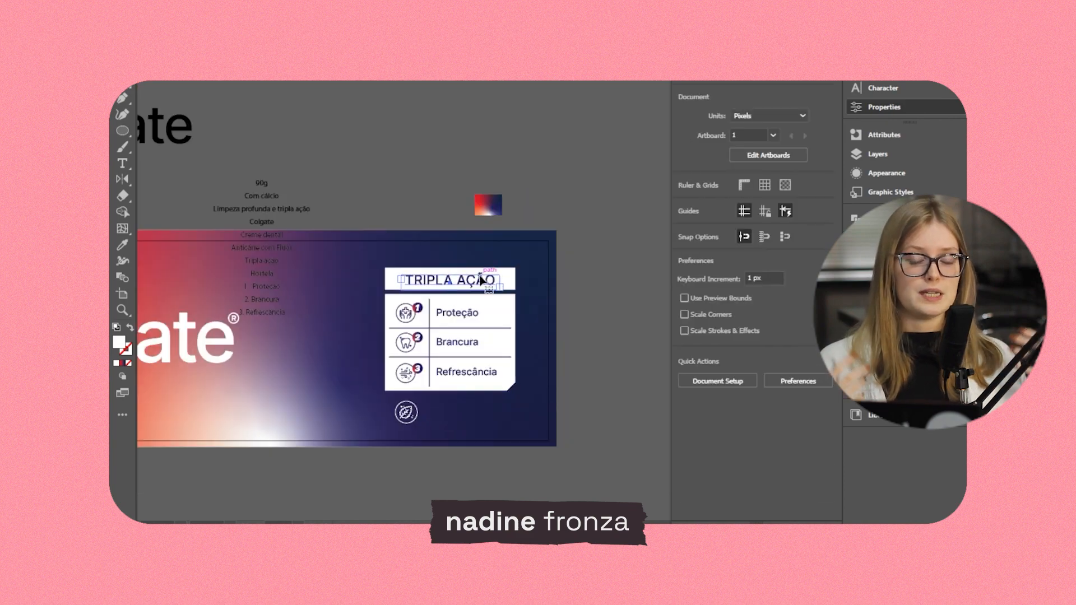
{"action": "left_click", "coordinate": [739, 320]}
{"action": "double_click", "coordinate": [436, 278]}
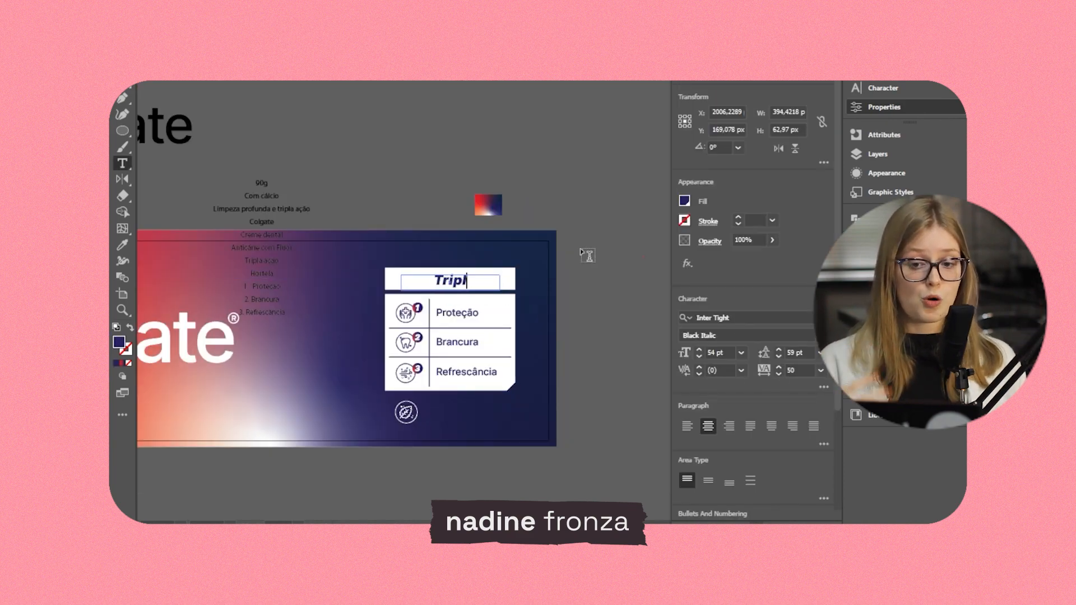
{"action": "left_click", "coordinate": [792, 332]}
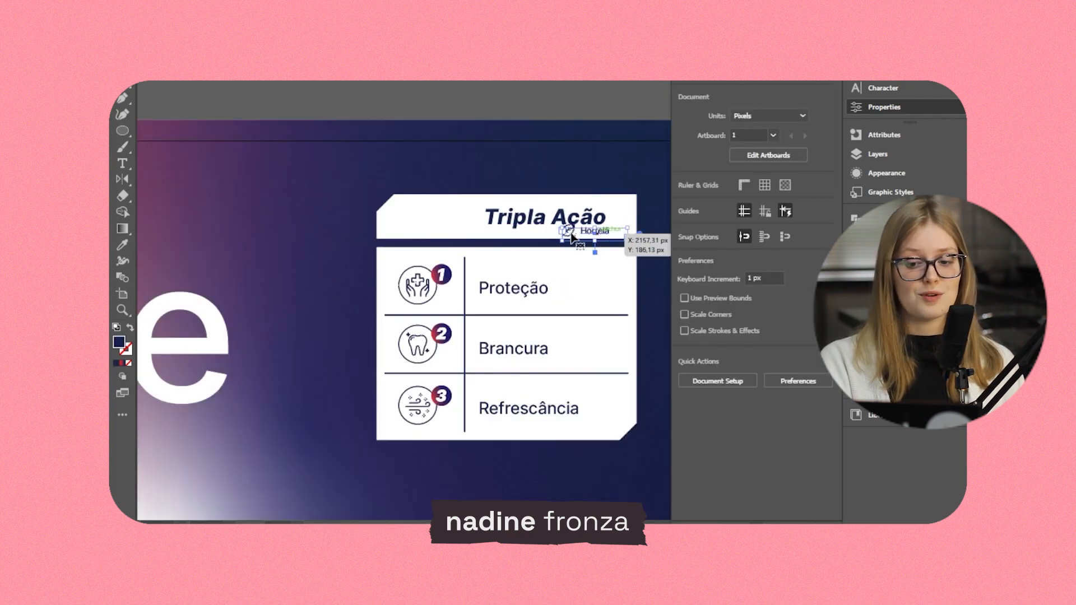
{"action": "left_click_drag", "start_coordinate": [457, 222], "coordinate": [453, 224]}
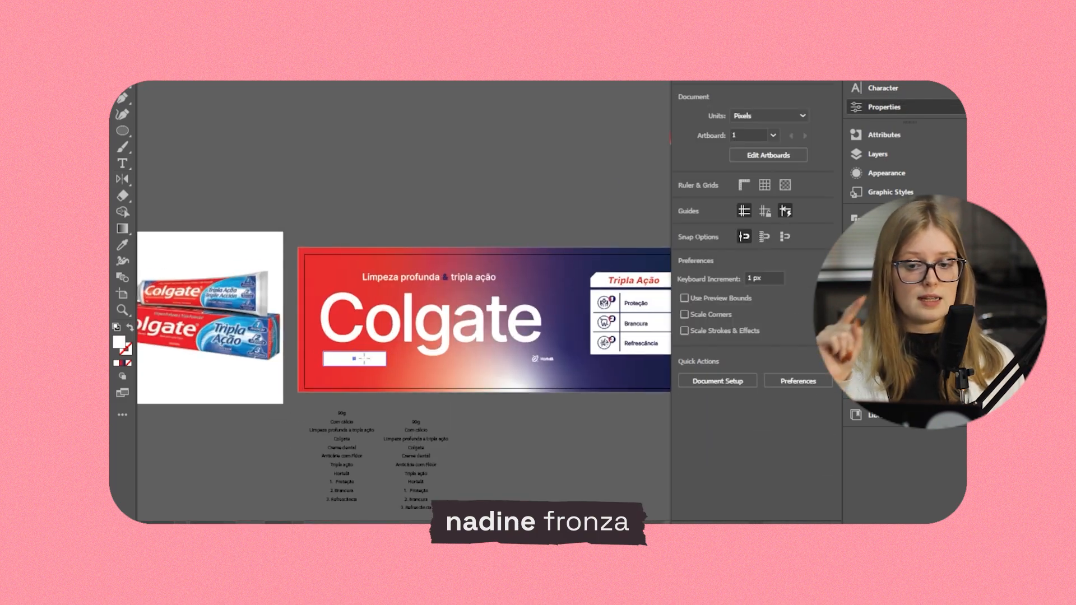
Turn the white rectangle below the Colgate wordmark into an unfilled white outline and adjust its placement
{"action": "key", "text": "shift+x"}
{"action": "left_click_drag", "start_coordinate": [394, 353], "coordinate": [402, 366]}
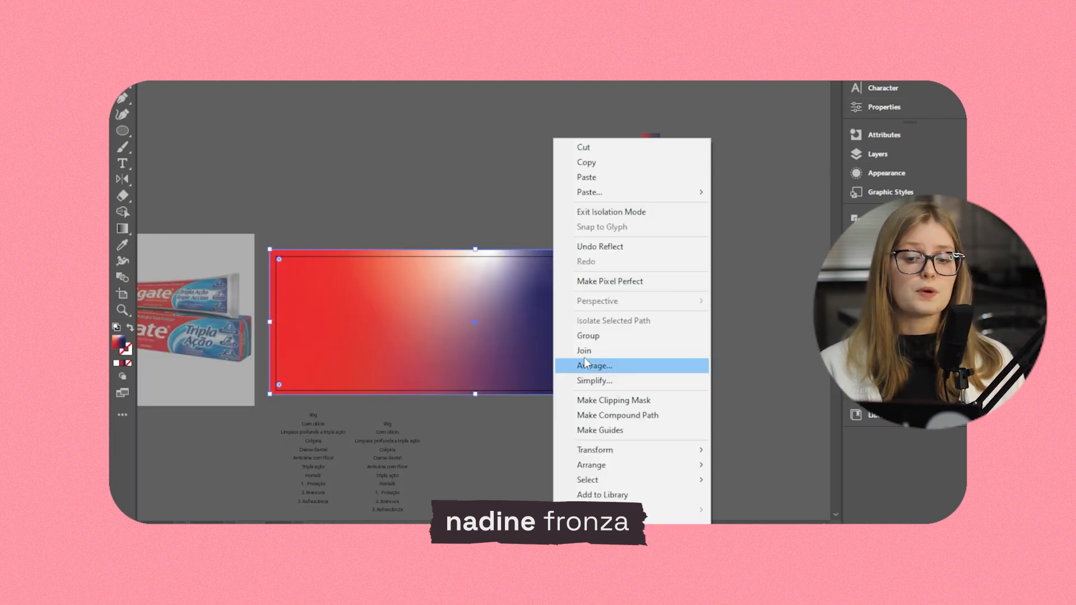
Try reflecting the packaging's gradient background across the horizontal axis
{"action": "left_click", "coordinate": [578, 365]}
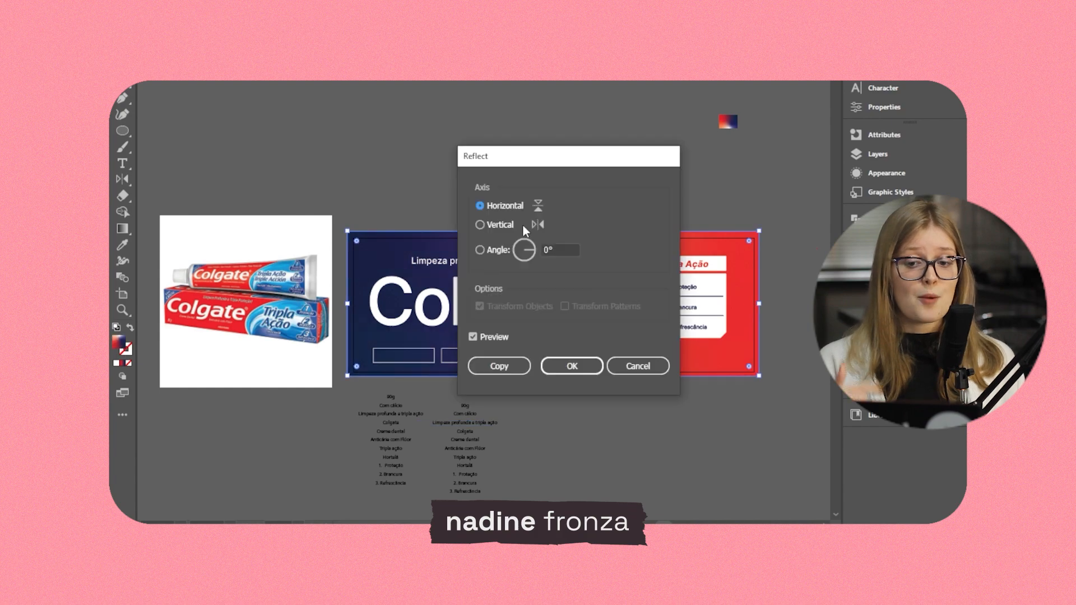
{"action": "left_click", "coordinate": [572, 366]}
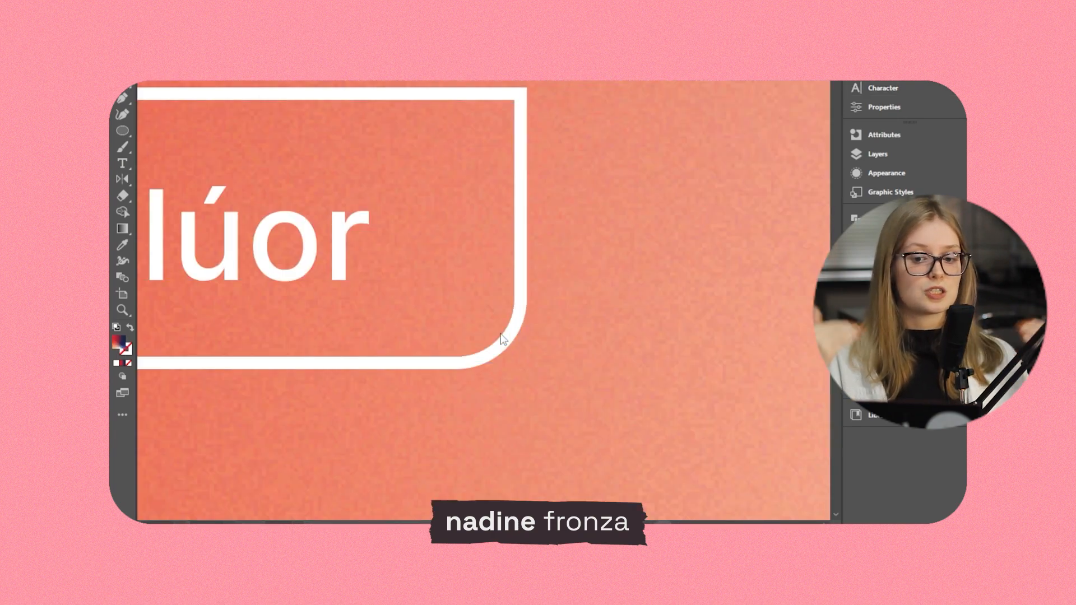
Adjust the horizontal placement of the outlined Anticárie com Flúor label in the row below the wordmark
{"action": "left_click_drag", "start_coordinate": [385, 373], "coordinate": [412, 373]}
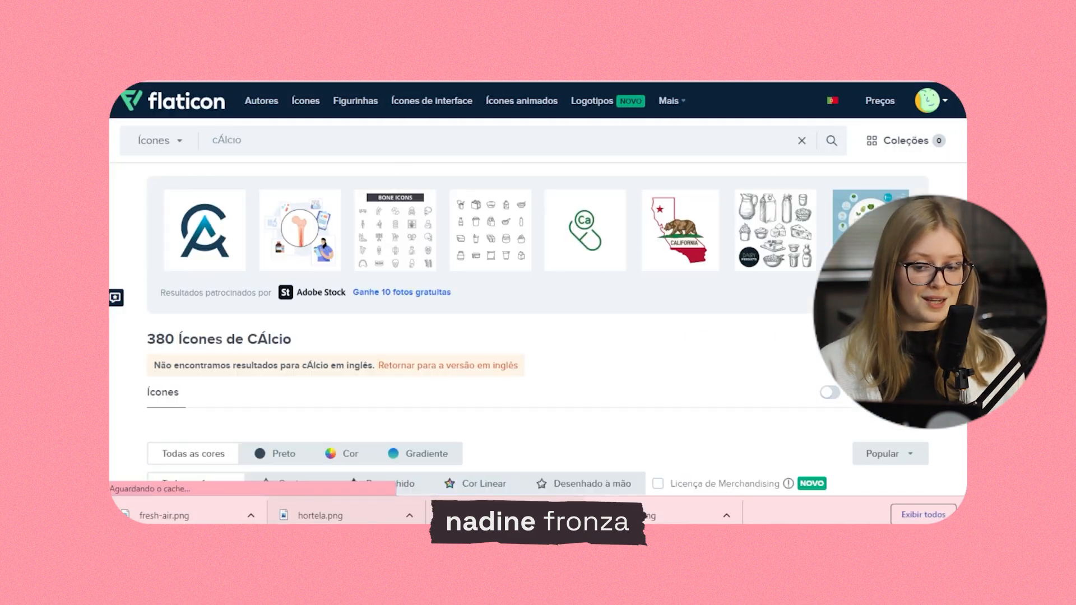
Browse Flaticon's cálcio icons and adjust the inner detail of the drop-shaped icon below the packaging artwork
{"action": "scroll", "coordinate": [538, 336], "scroll_direction": "down", "scroll_amount": 4}
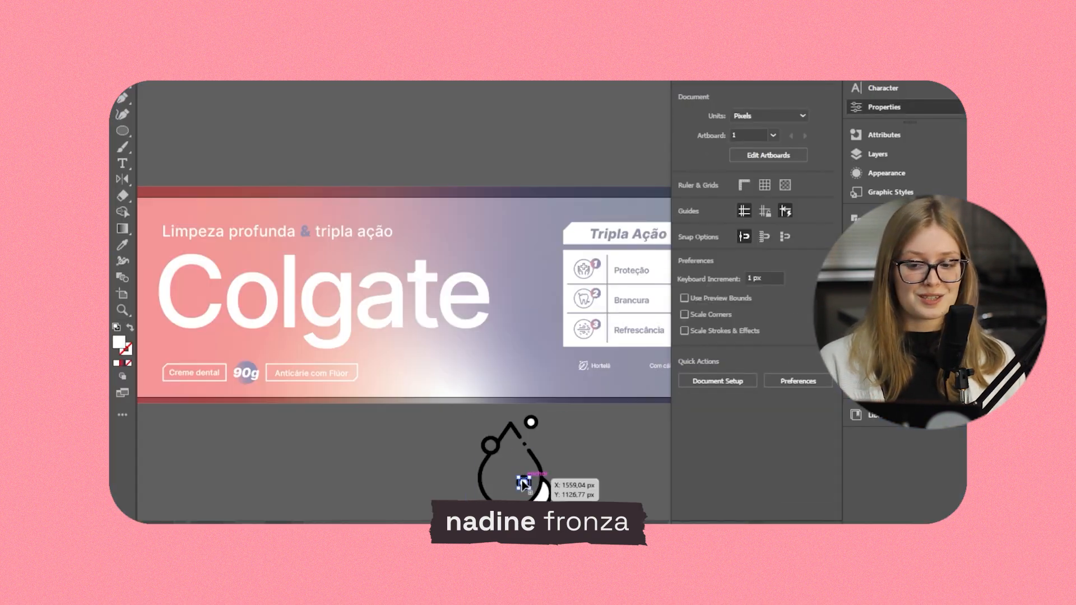
{"action": "left_click_drag", "start_coordinate": [541, 479], "coordinate": [520, 463]}
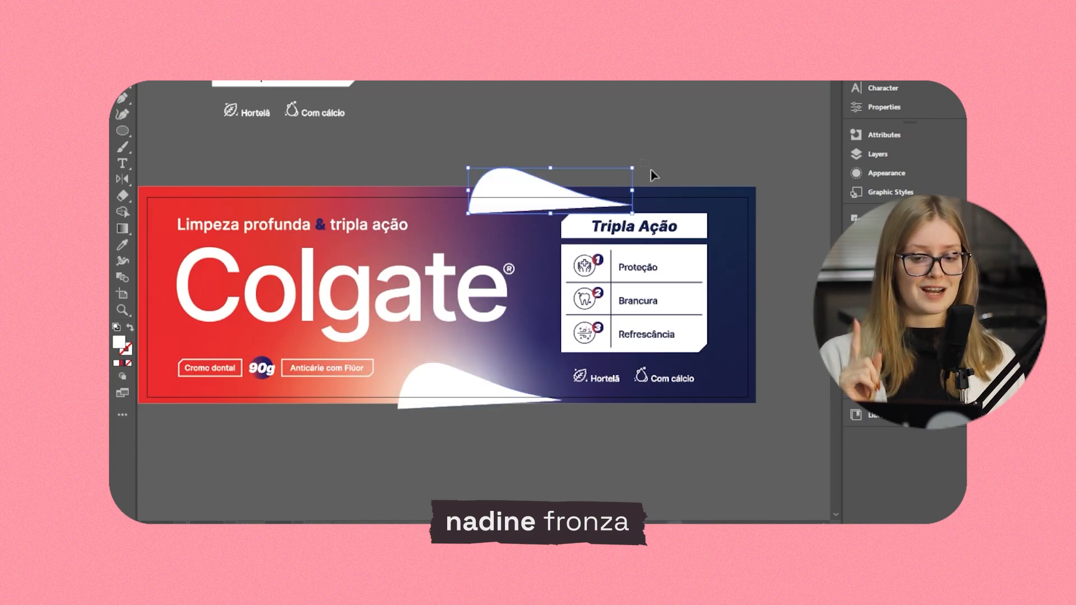
Rotate the upper curved shape 180°, give it an unfilled 2 pt white outline, and offset a copy slightly up and left
{"action": "left_click_drag", "start_coordinate": [651, 170], "coordinate": [753, 204]}
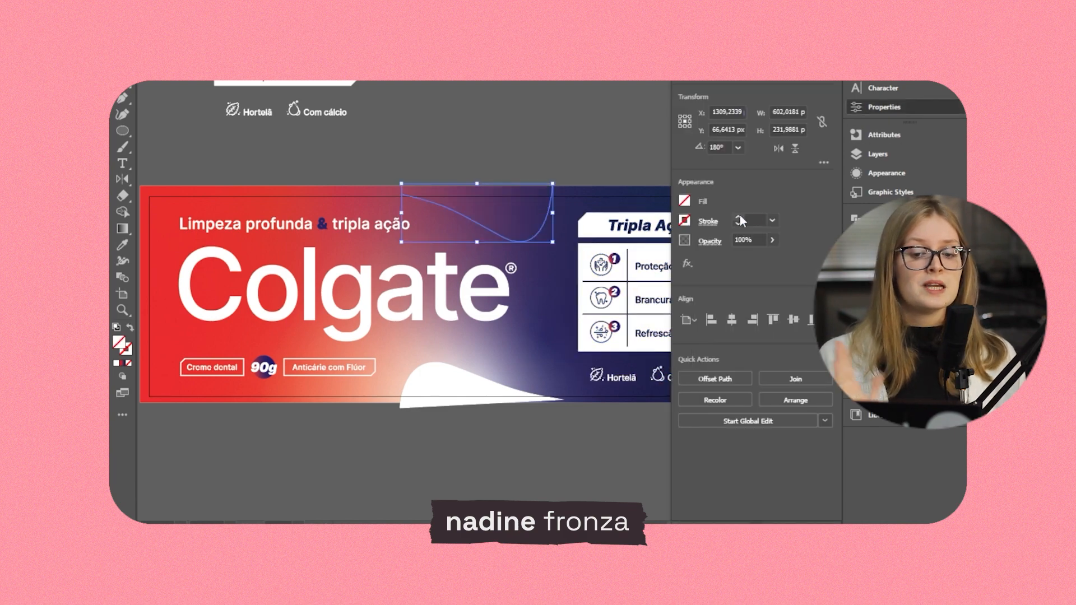
{"action": "left_click_drag", "start_coordinate": [552, 243], "coordinate": [533, 231]}
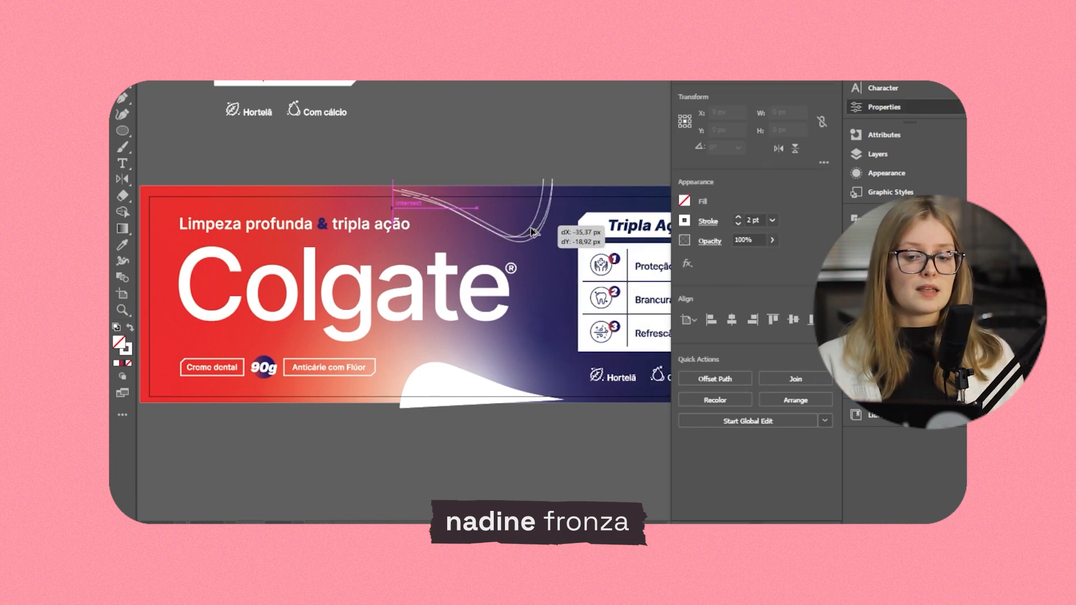